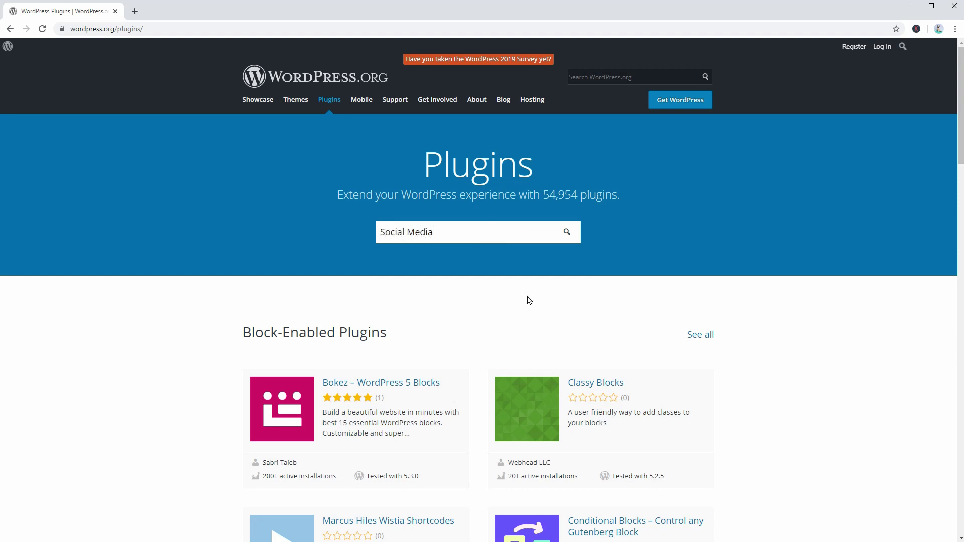
Step: Search the plugin directory for 'Social Media' and jump to the last results page, 49
click(567, 232)
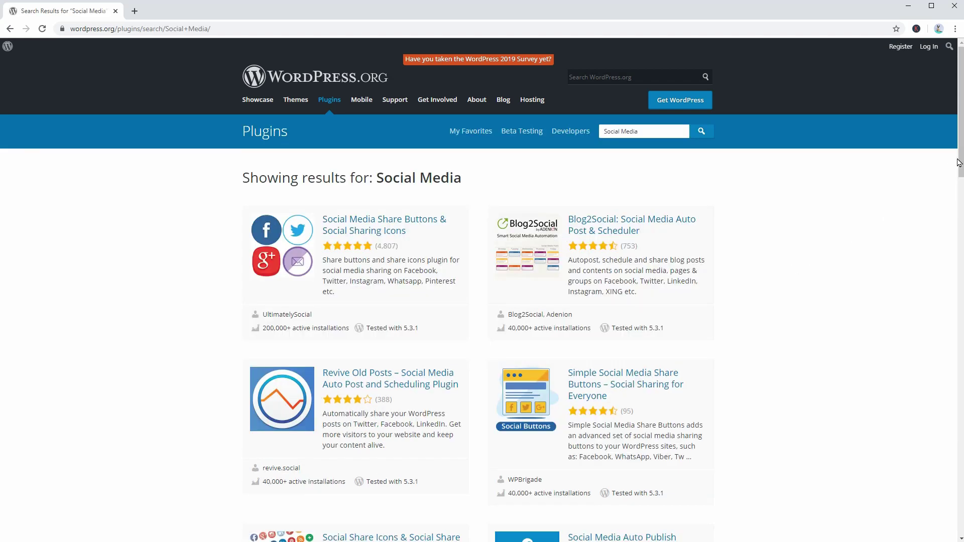
drag(960, 168, 960, 522)
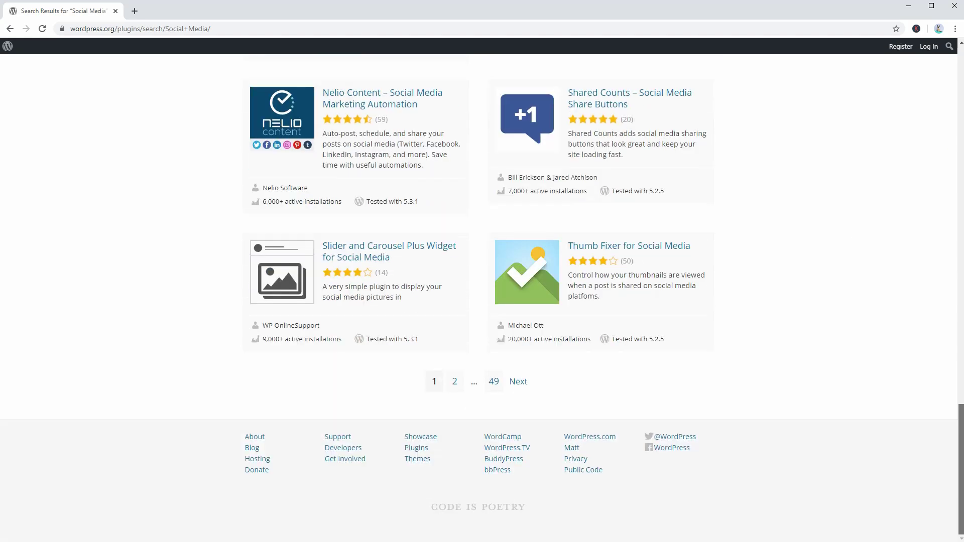
click(494, 387)
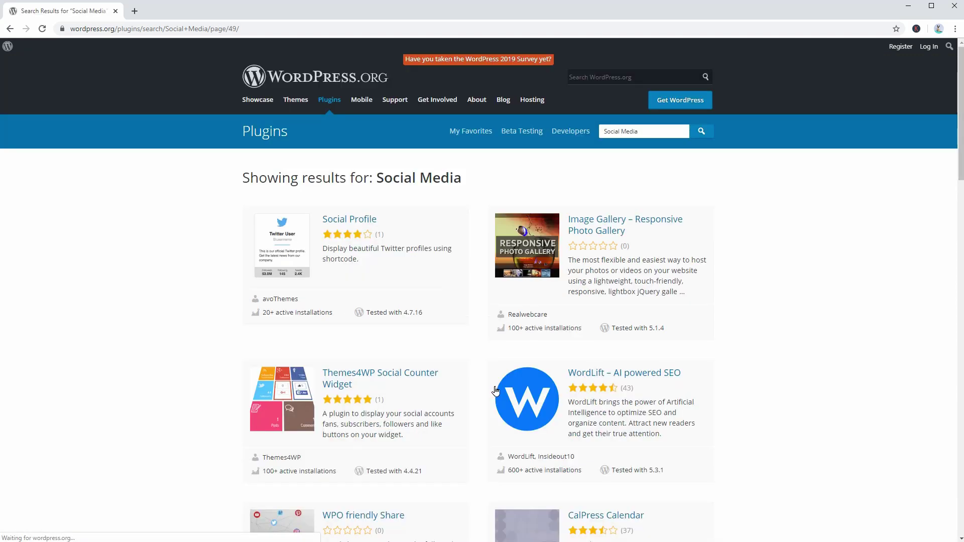
scroll(956, 171, down, 5)
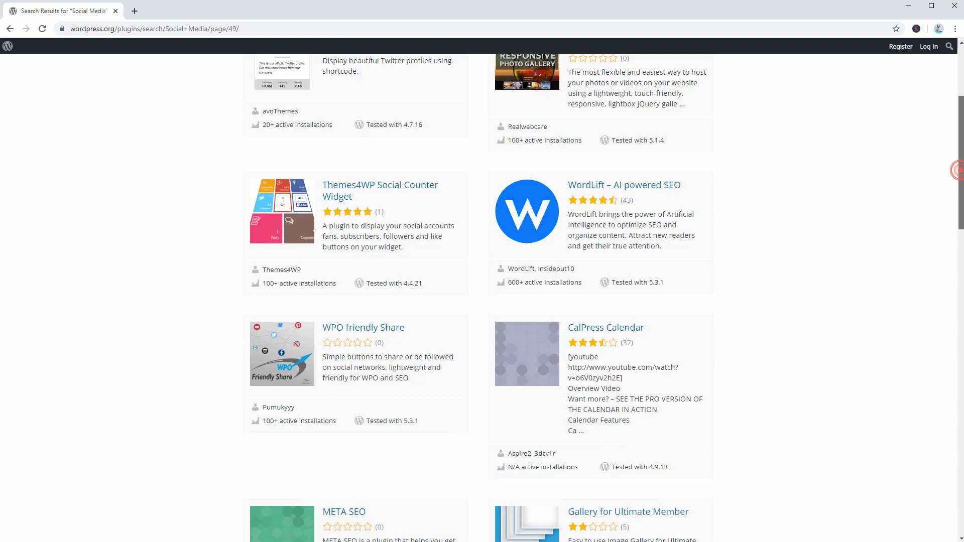
scroll(482, 297, down, 3)
scroll(481, 297, up, 3)
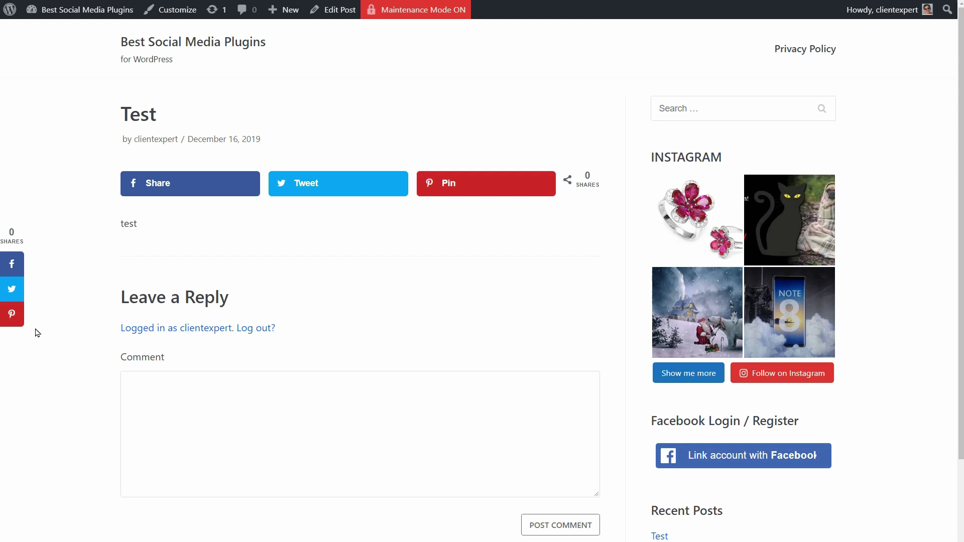
Step: Try the Facebook Share window on the Test post, moving and widening it before closing
click(187, 185)
drag(40, 12, 383, 233)
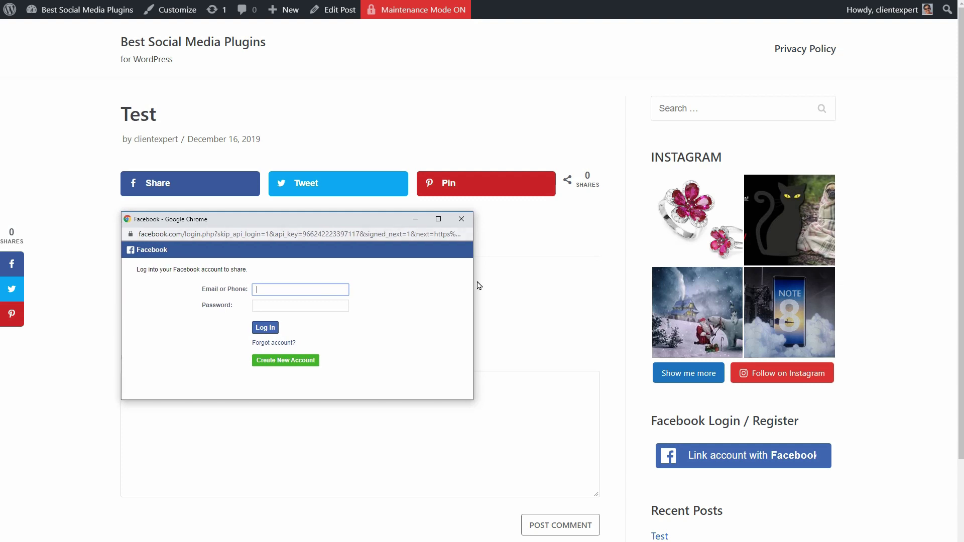
drag(478, 282, 556, 271)
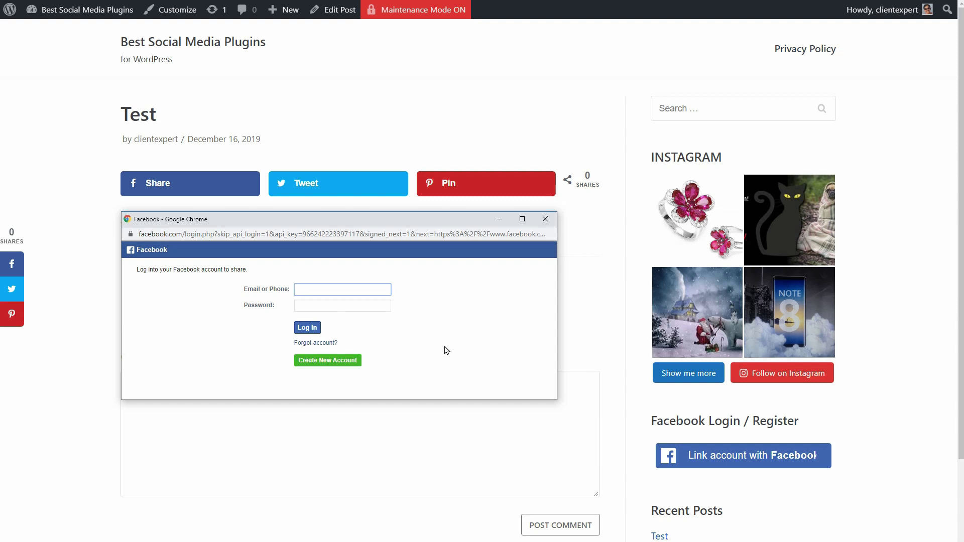
click(545, 220)
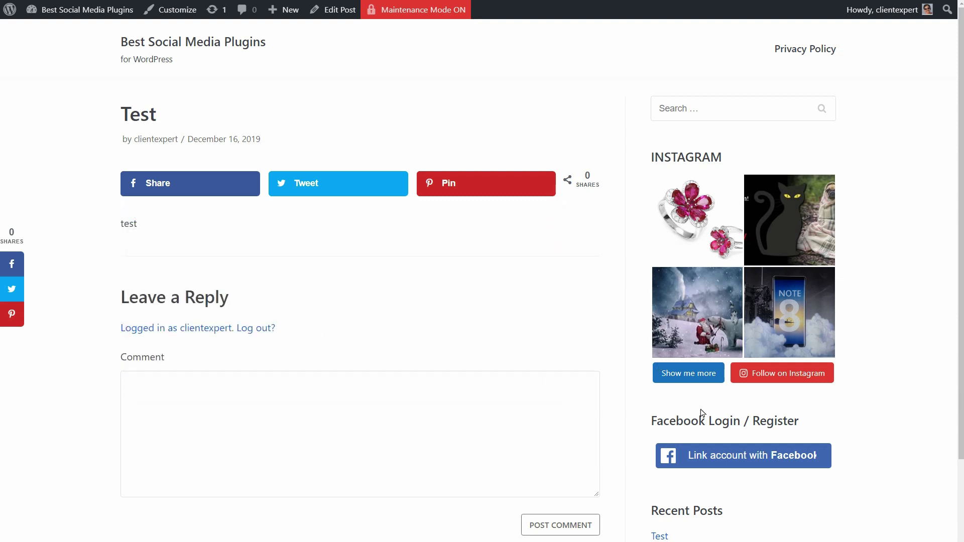
Step: Open and close the Facebook login window, then load four more Instagram images
click(749, 463)
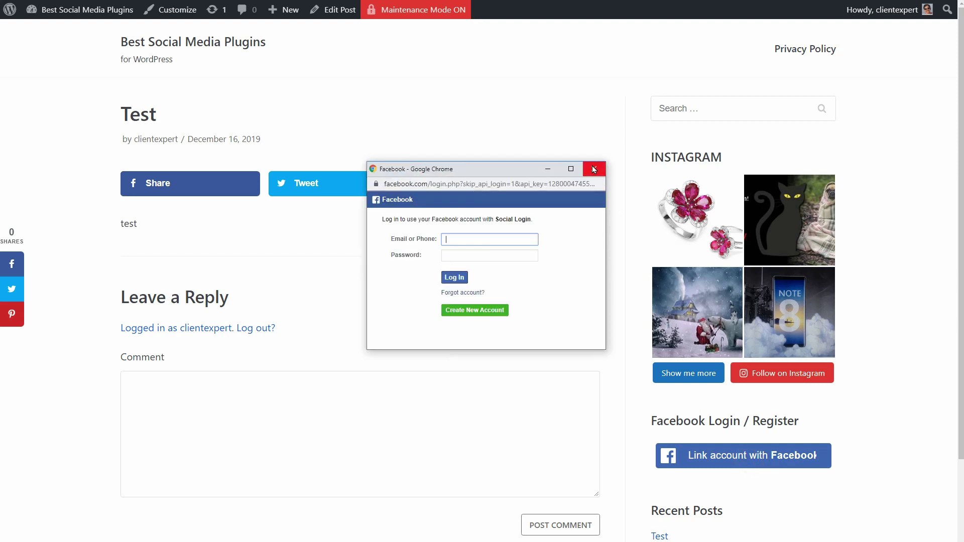
click(592, 164)
click(698, 372)
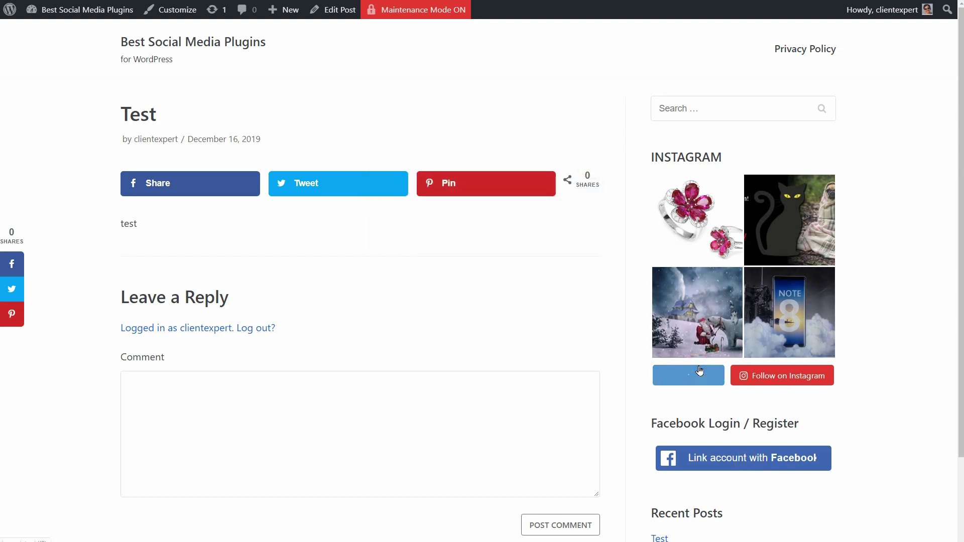
scroll(699, 371, down, 1)
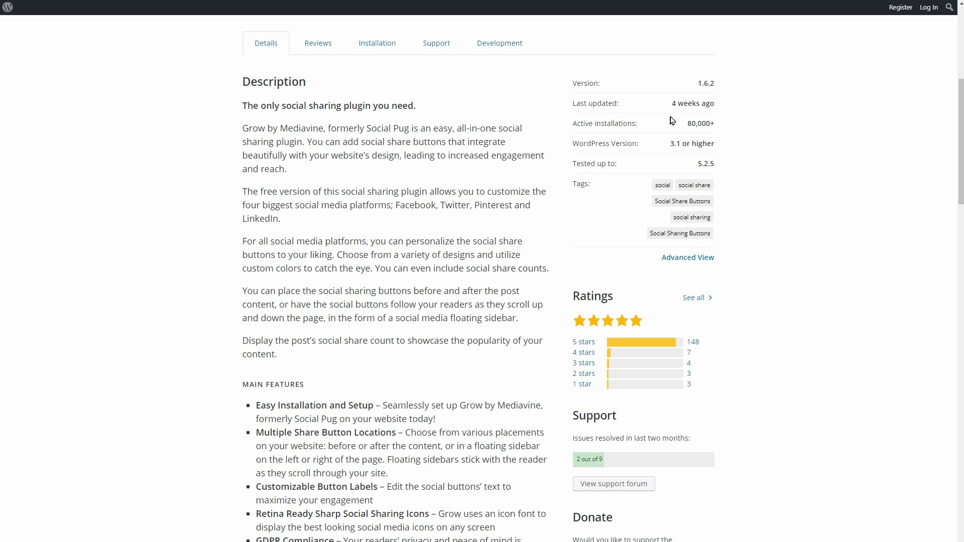
Step: Highlight the Grow by Mediavine 'Last updated: 4 weeks ago' value and scroll its description
drag(672, 104, 713, 107)
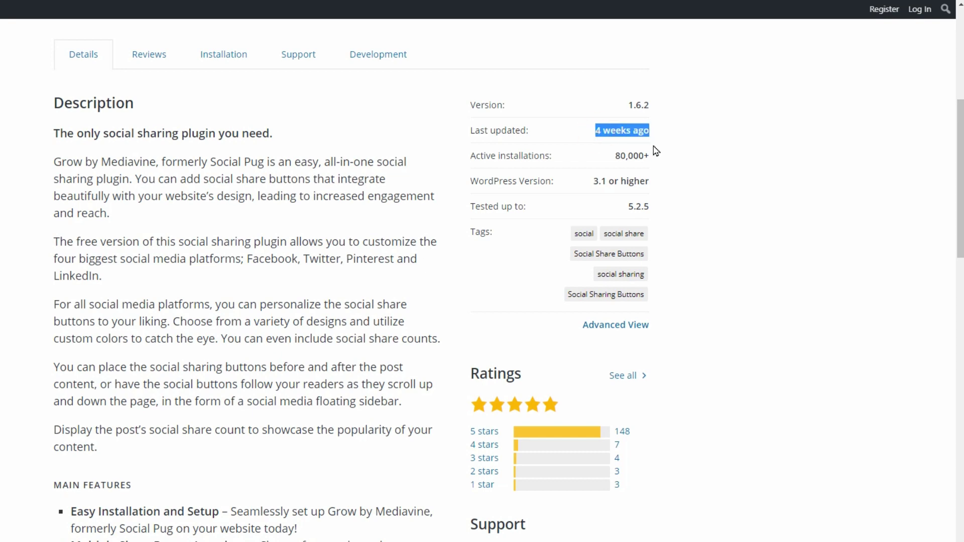
scroll(428, 432, down, 3)
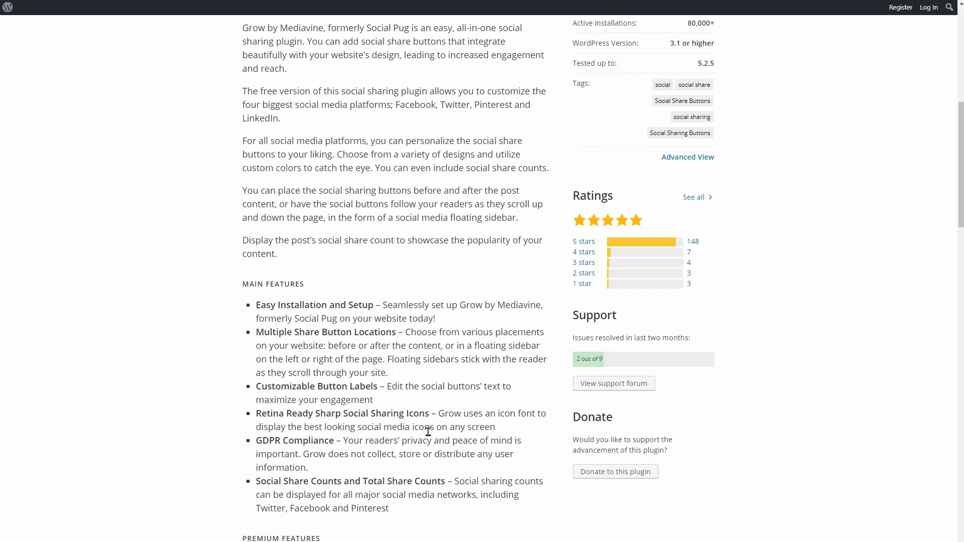
scroll(428, 432, down, 2)
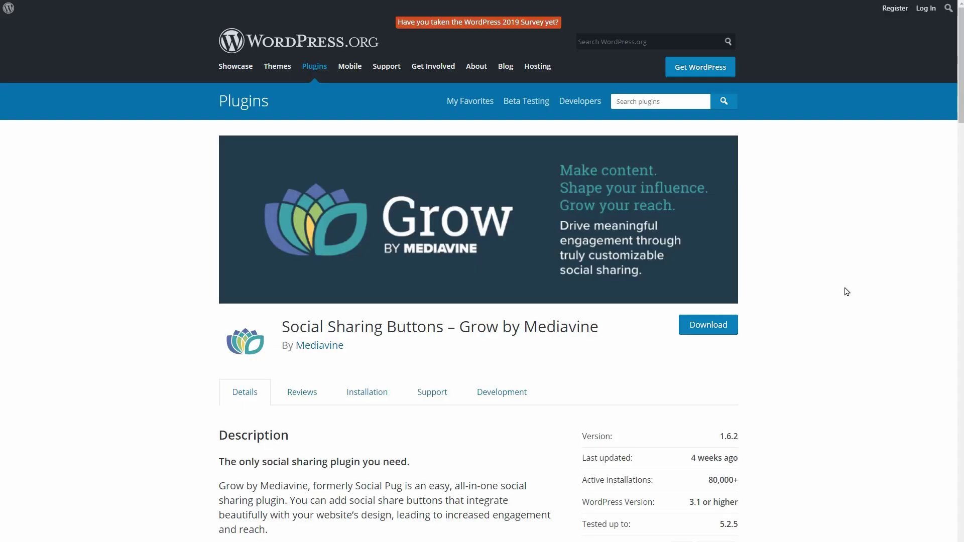
scroll(847, 291, down, 2)
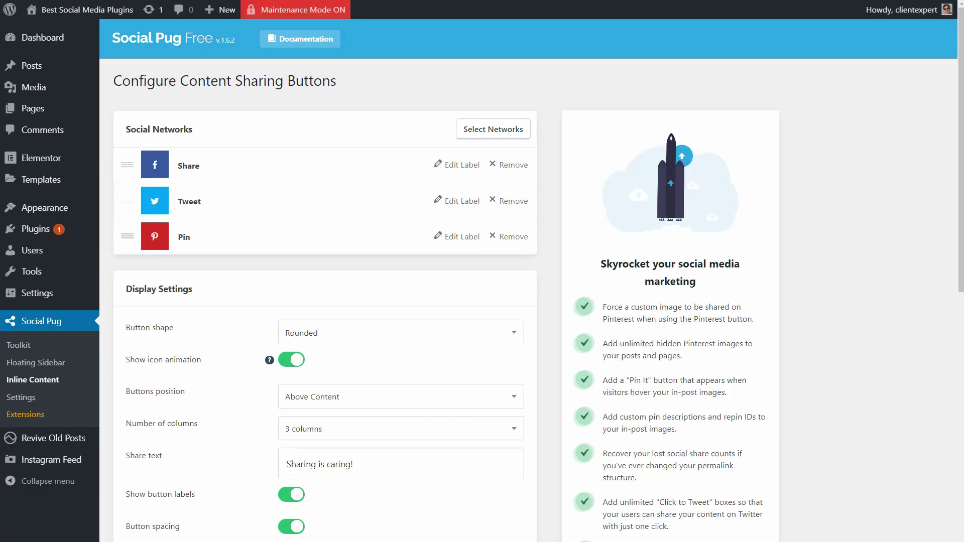
Step: Browse Social Pug's network selection, Floating Sidebar, Inline Content, Toolkit and Settings, then open Buttons position
click(508, 134)
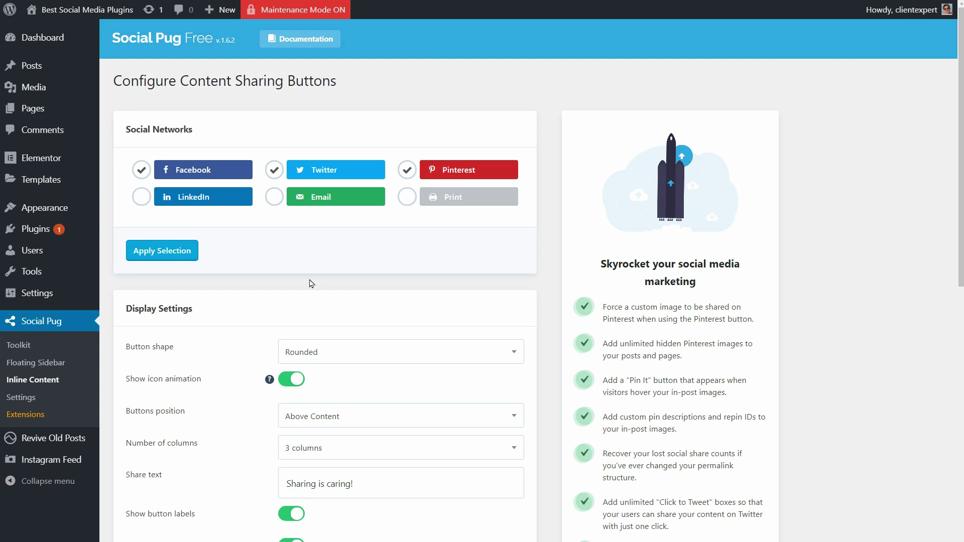
click(63, 364)
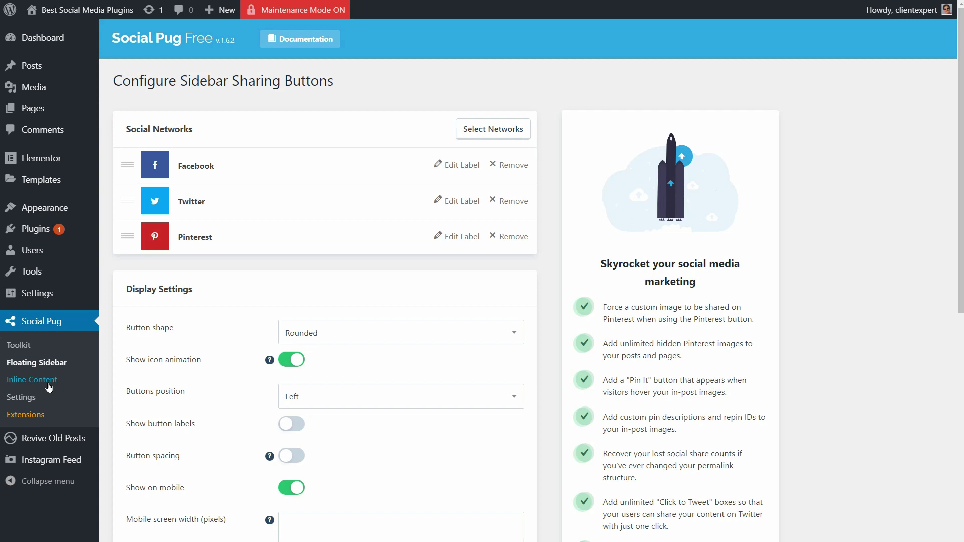
click(49, 382)
click(18, 345)
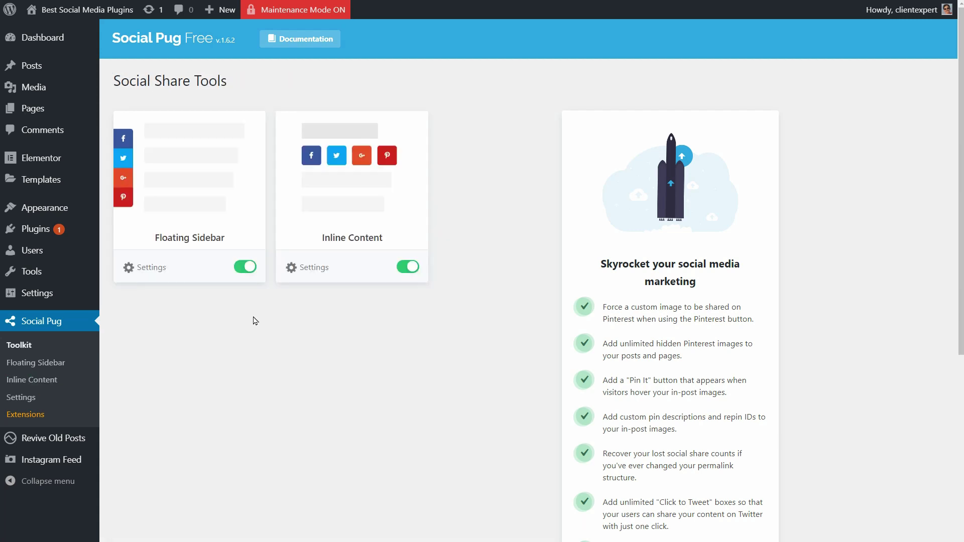
click(23, 398)
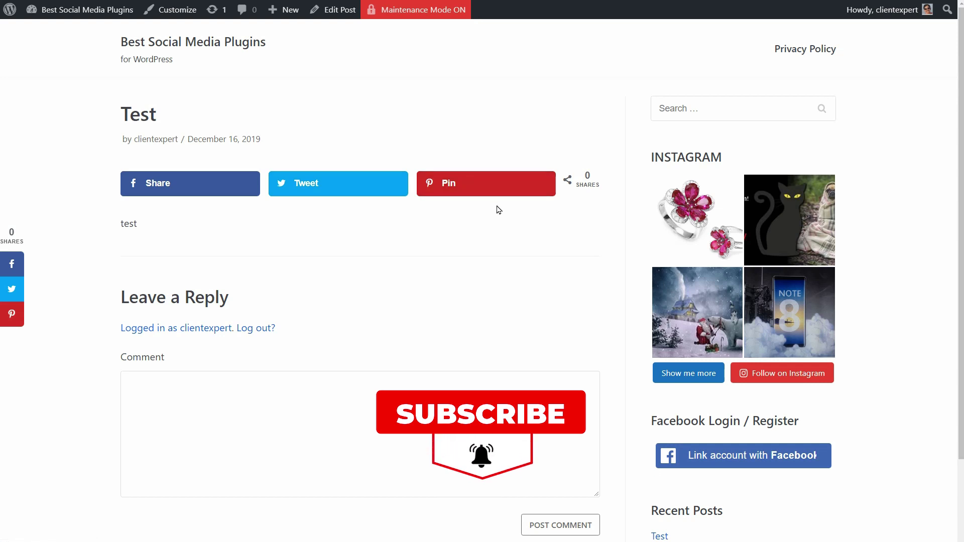
scroll(43, 269, down, 2)
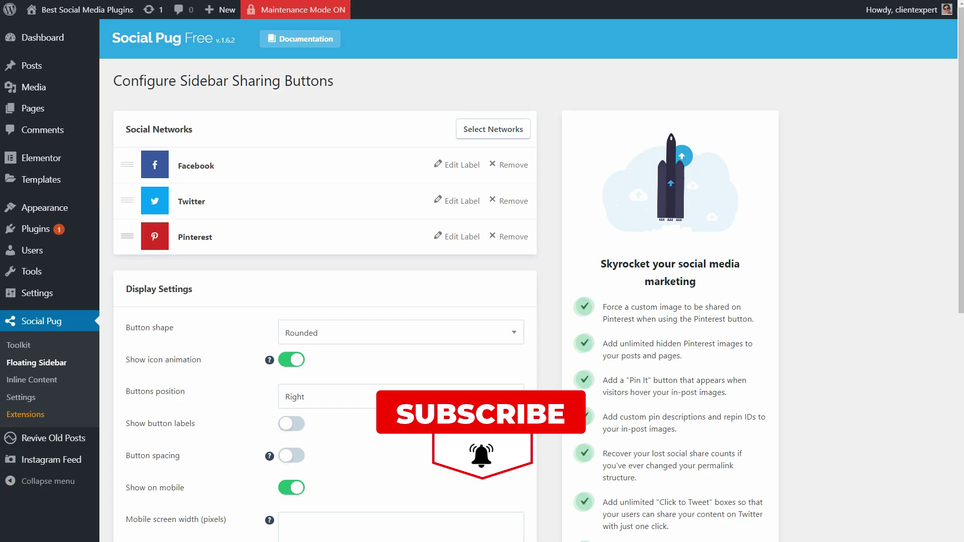
click(384, 396)
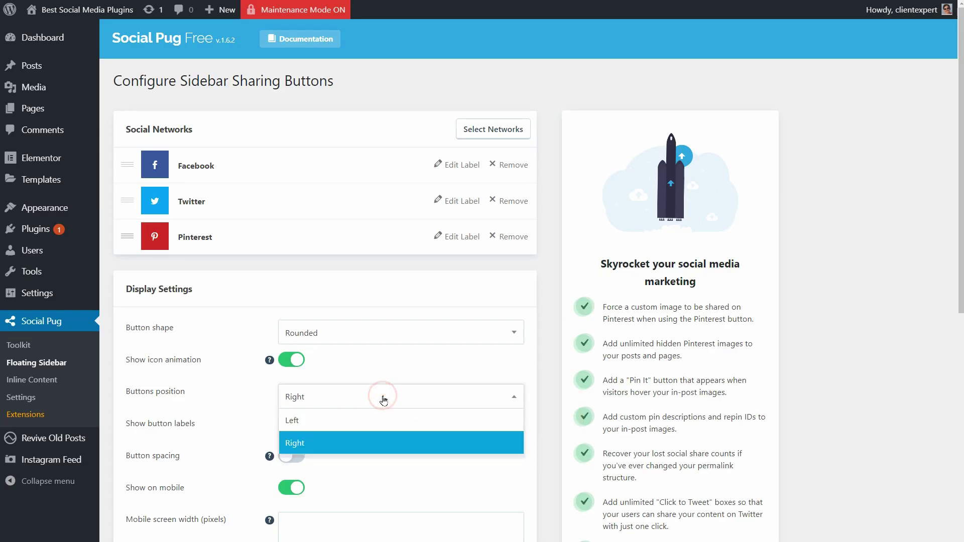
Step: Place the sidebar buttons on the left, then activate Orbit Fox sharing with Twitter, Pinterest, LinkedIn
click(384, 426)
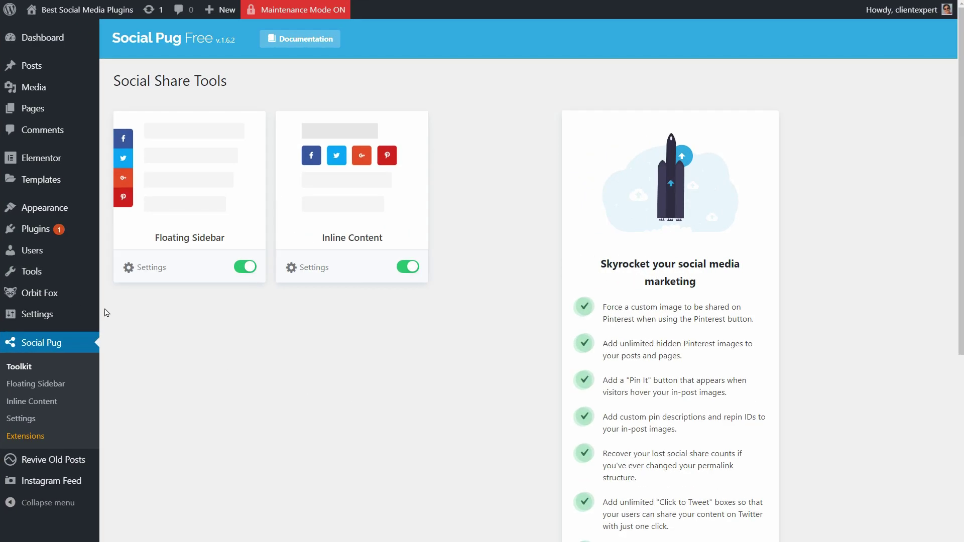
mouse_move(71, 296)
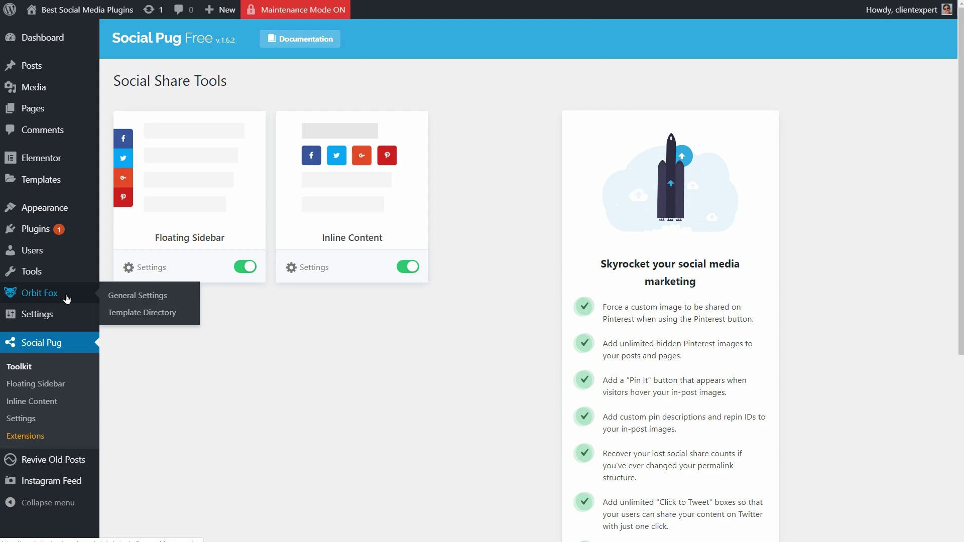
click(140, 297)
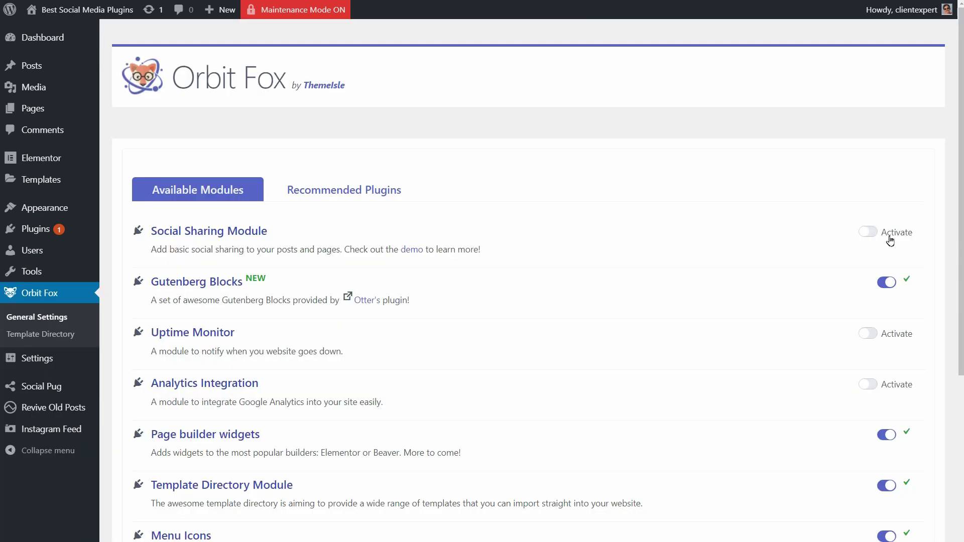
click(869, 234)
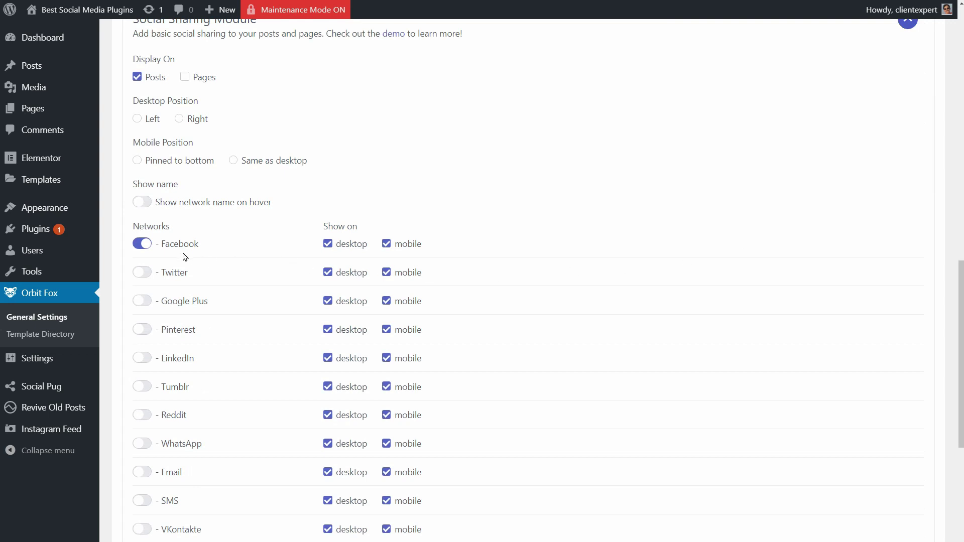
click(142, 272)
click(142, 329)
click(142, 358)
Step: Set the Orbit Fox Mobile Position to 'Pinned to bottom'
scroll(150, 452, down, 3)
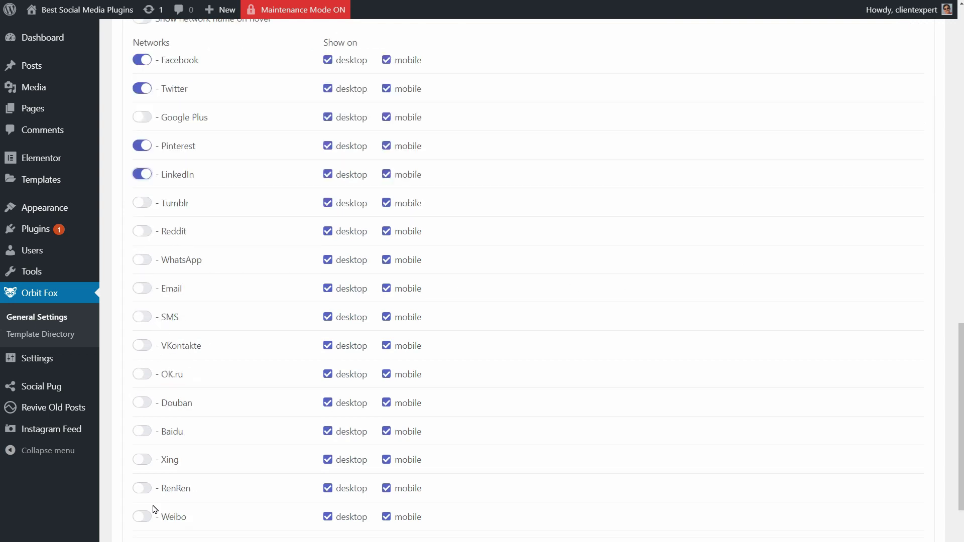
scroll(154, 510, up, 5)
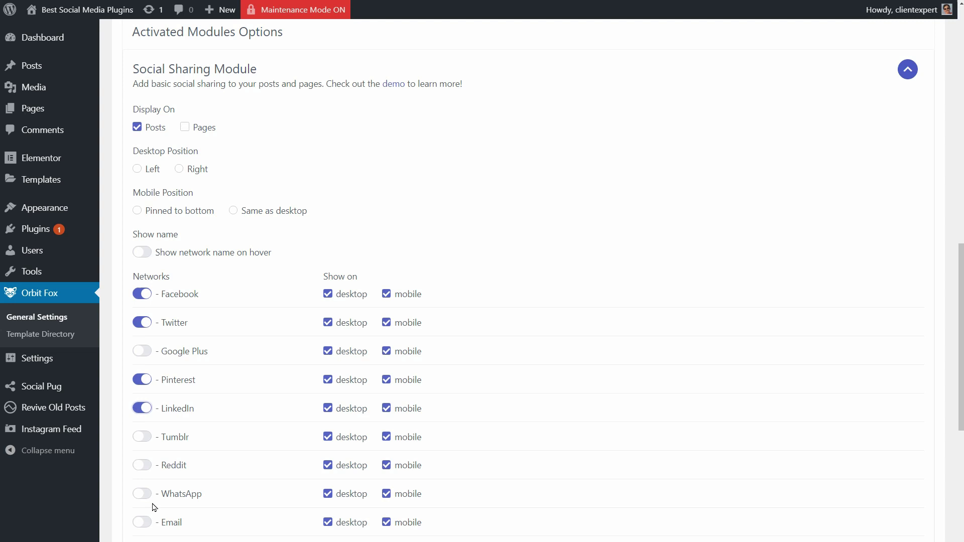
scroll(154, 507, up, 2)
click(137, 294)
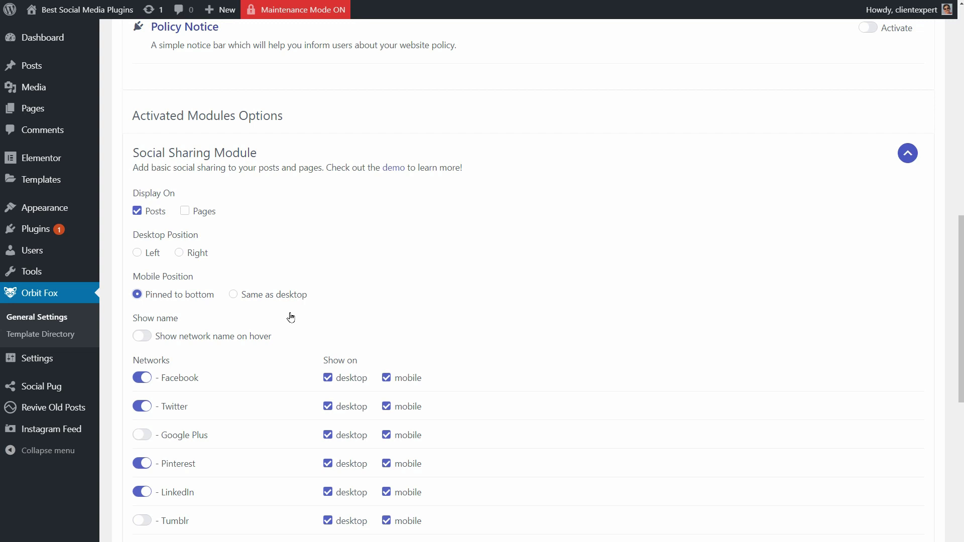
click(69, 340)
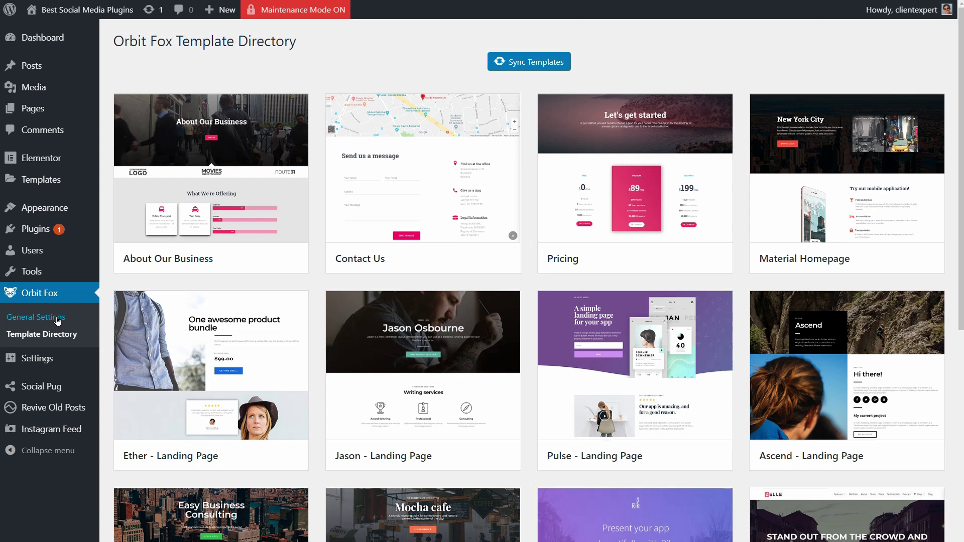
click(57, 319)
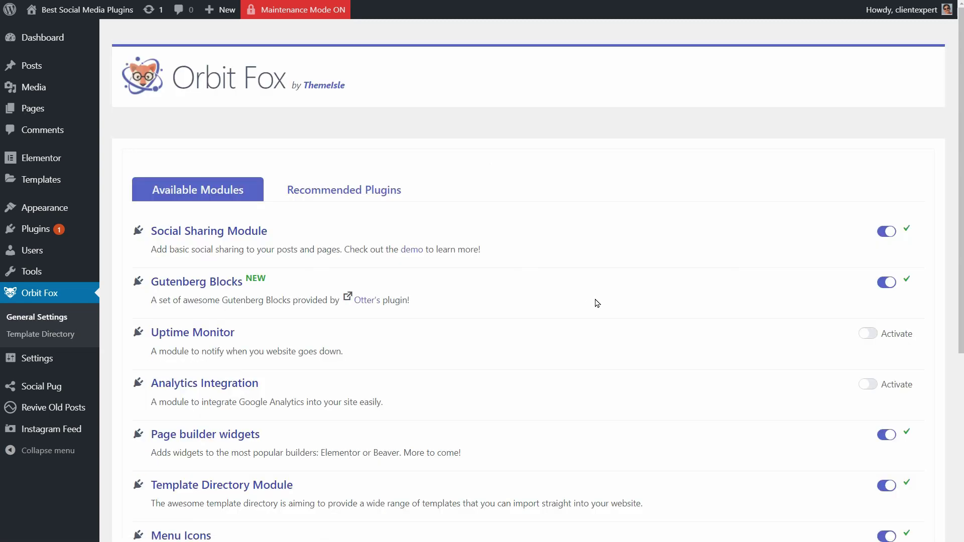
scroll(597, 303, down, 3)
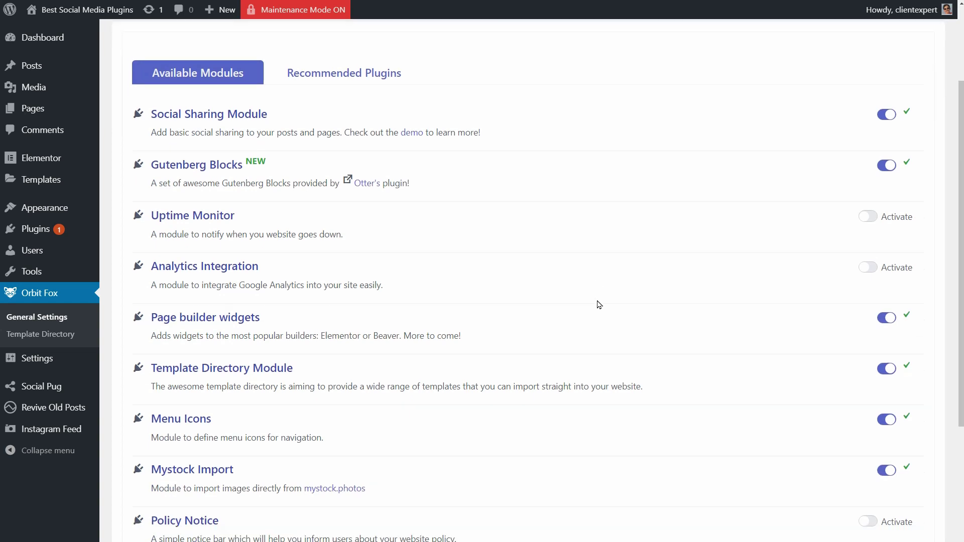
click(61, 389)
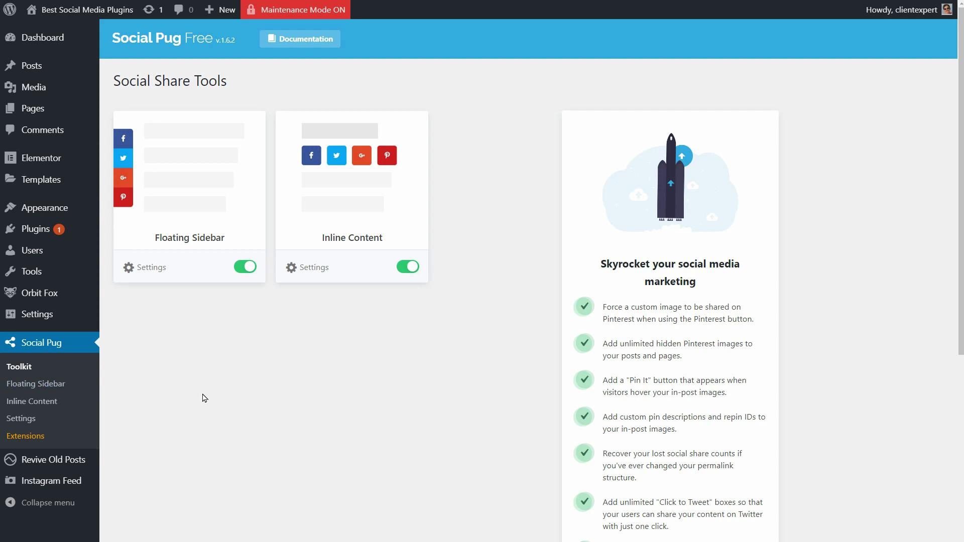
mouse_move(78, 300)
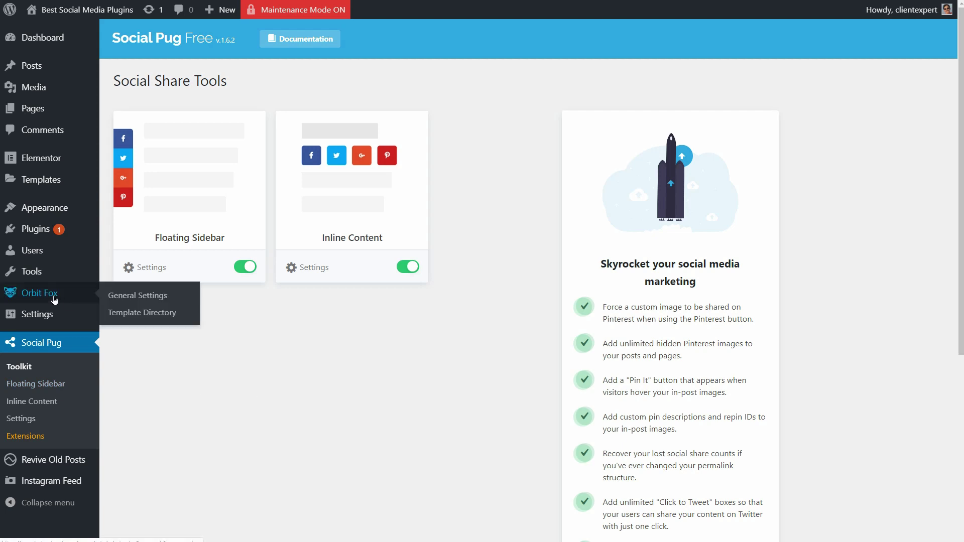
click(126, 301)
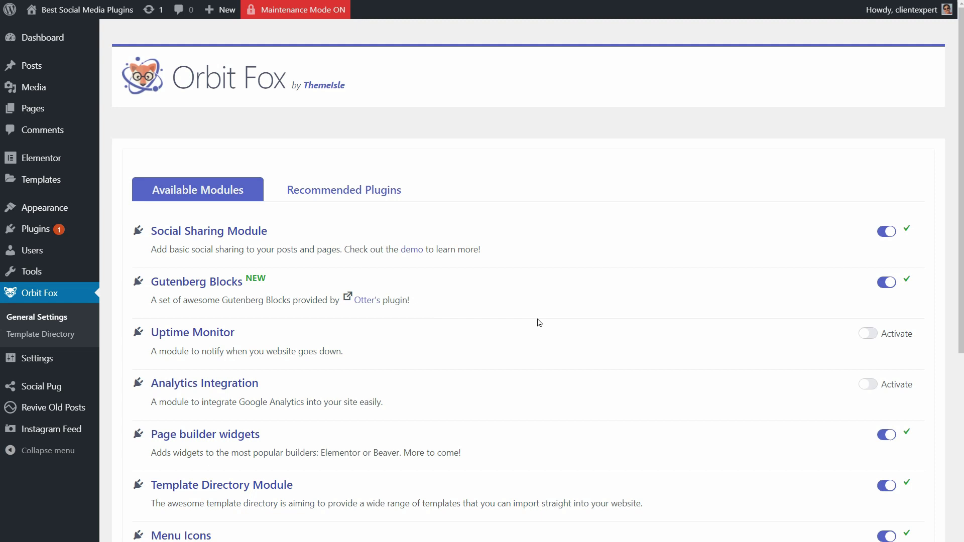
scroll(540, 325, down, 6)
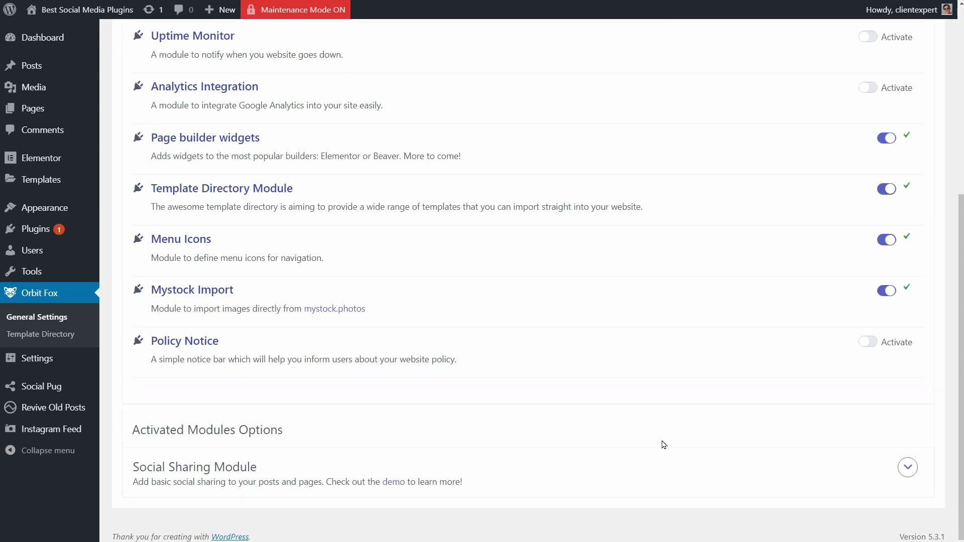
Step: In Social Pug's Floating Sidebar settings, toggle Show on mobile off and back on
click(62, 394)
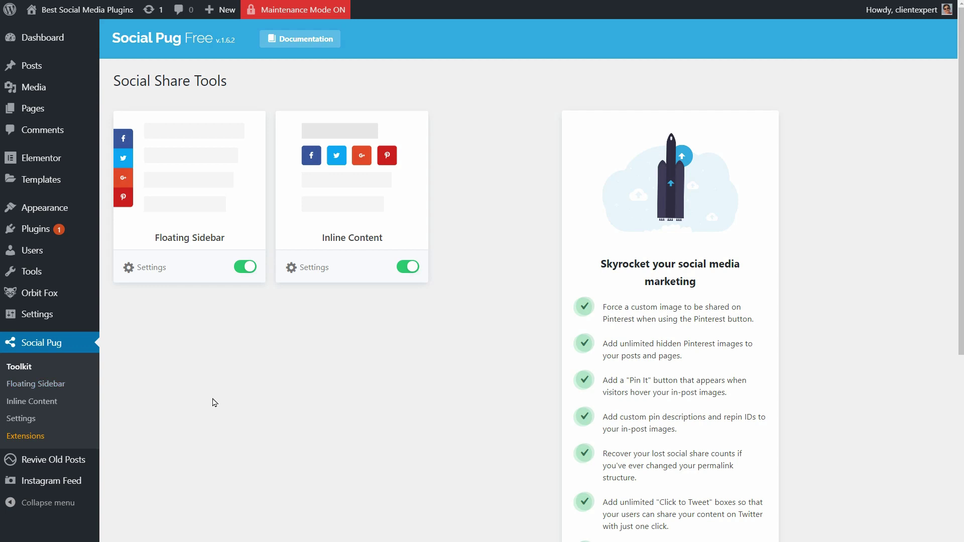
scroll(214, 402, down, 2)
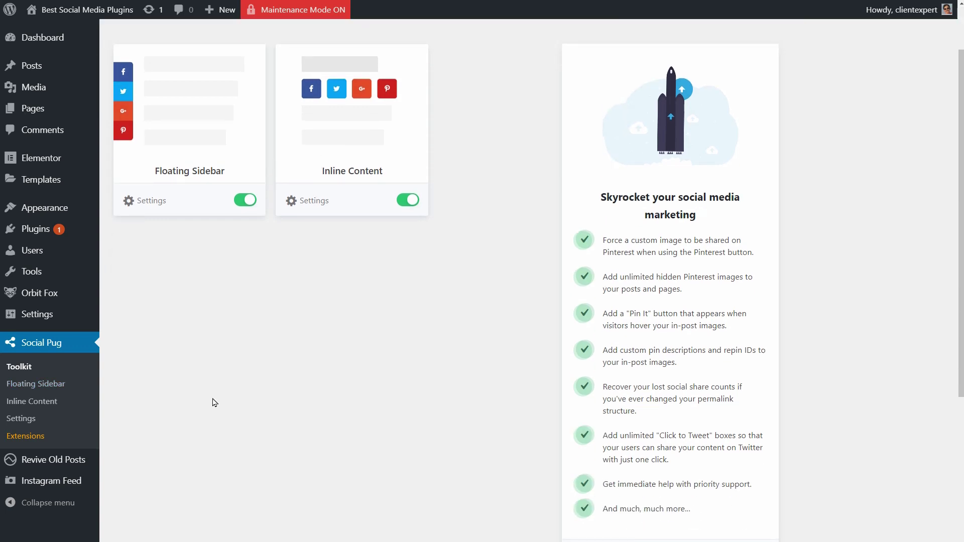
scroll(215, 404, up, 2)
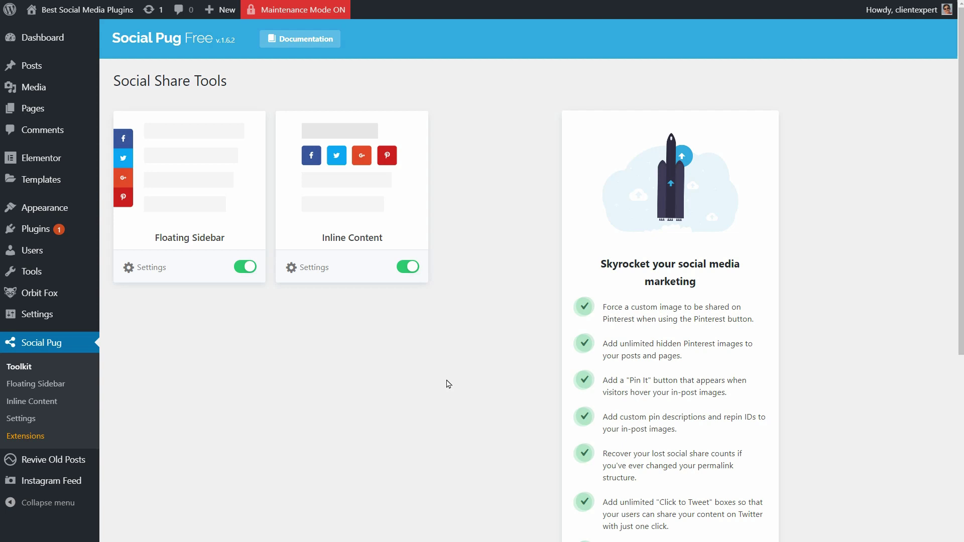
click(56, 384)
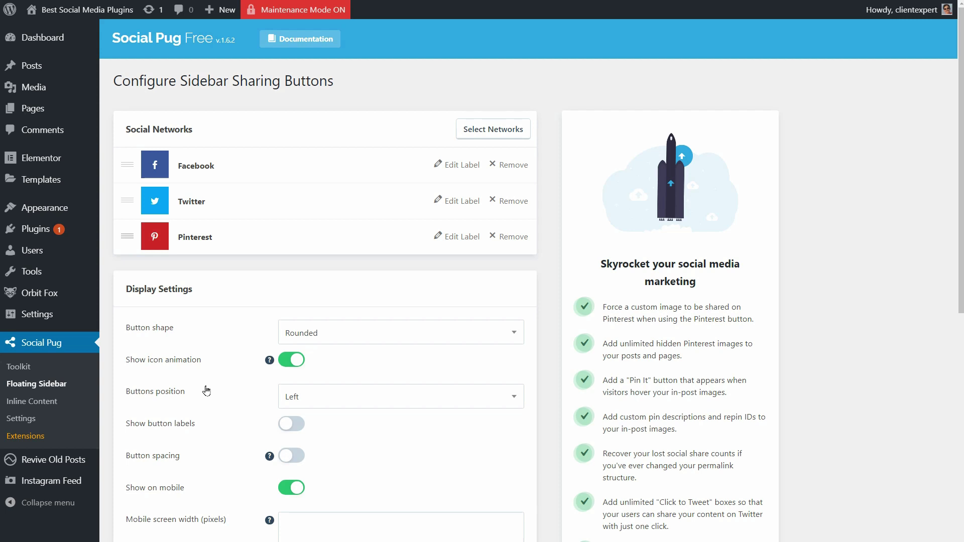
scroll(205, 390, down, 2)
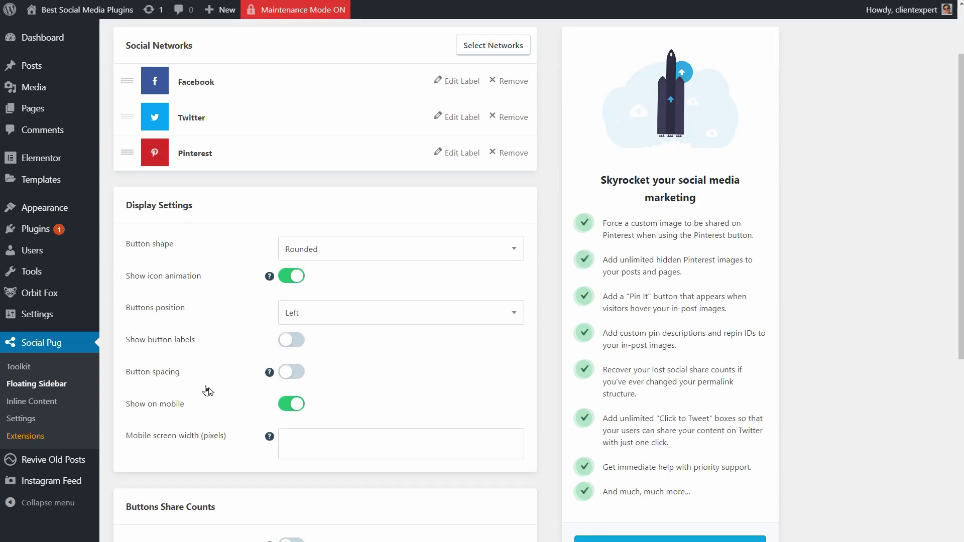
click(293, 407)
click(289, 411)
Step: Choose a different Button shape for the floating sidebar buttons
scroll(308, 420, down, 4)
scroll(307, 422, down, 2)
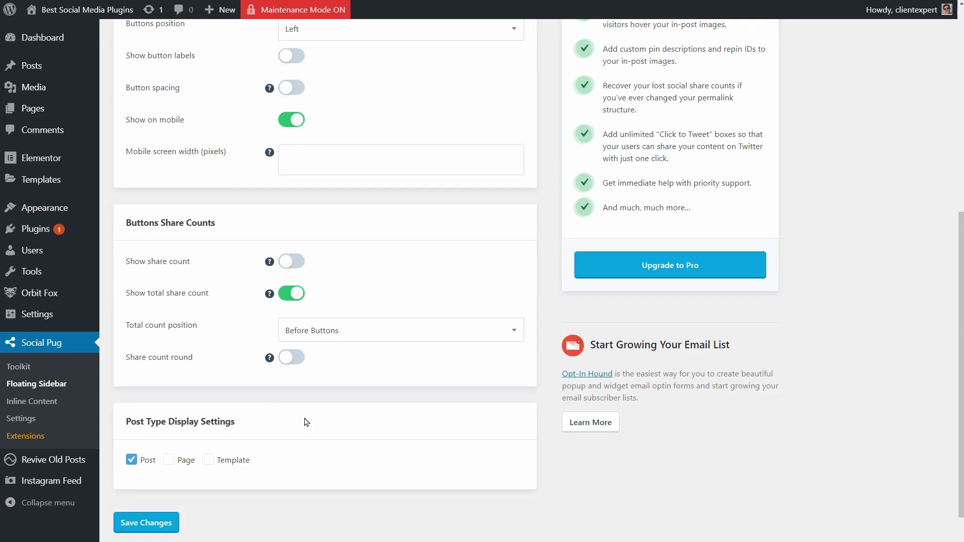
scroll(306, 422, up, 5)
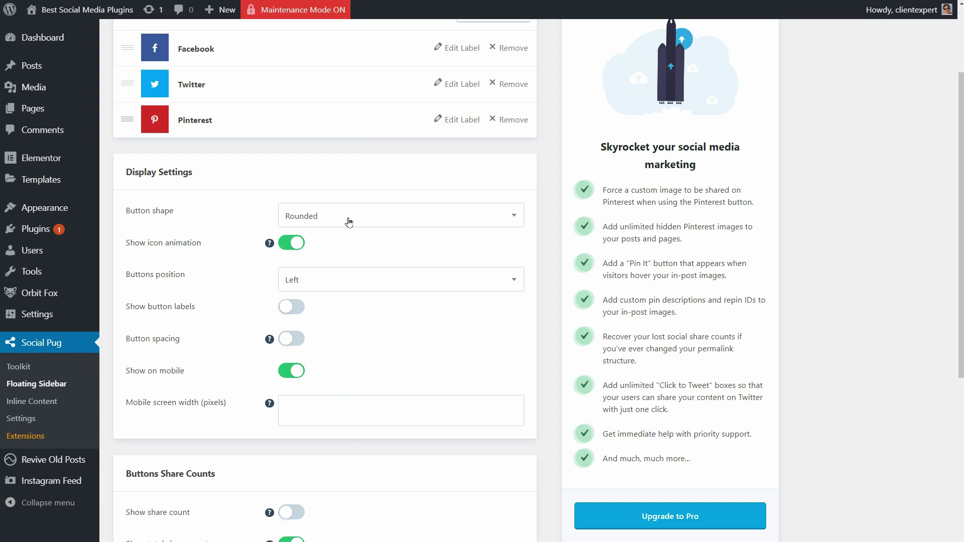
click(349, 218)
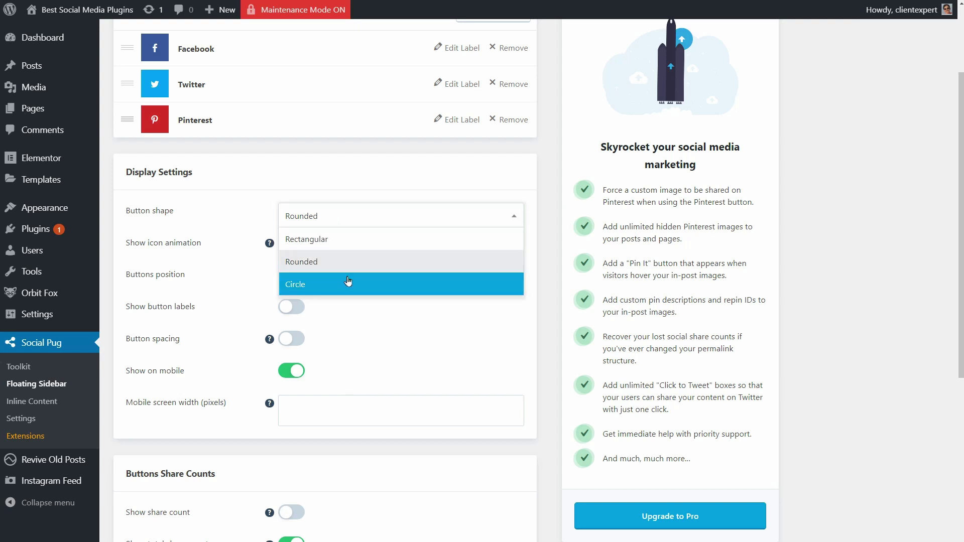
click(345, 241)
scroll(208, 437, down, 5)
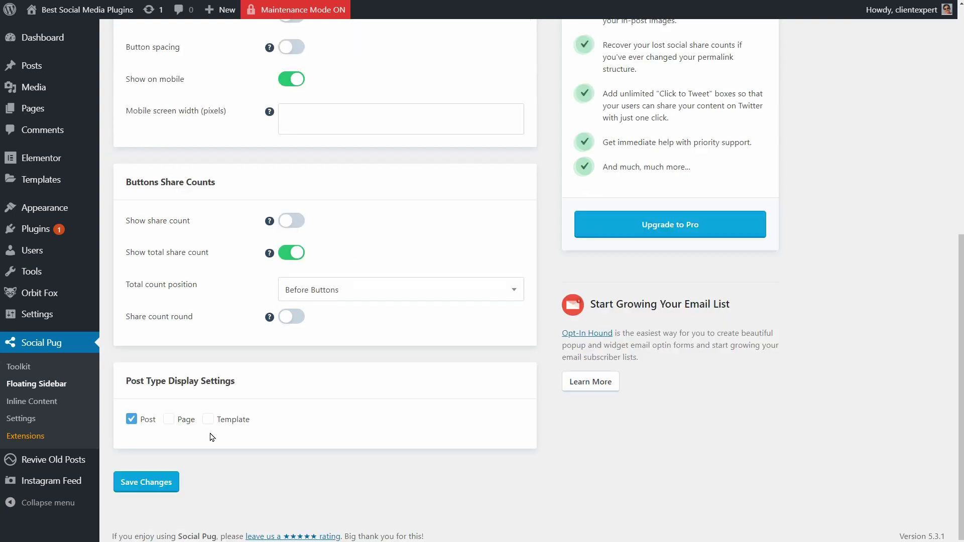
Step: Open Social Pug's Inline Content settings and scroll through them
click(53, 405)
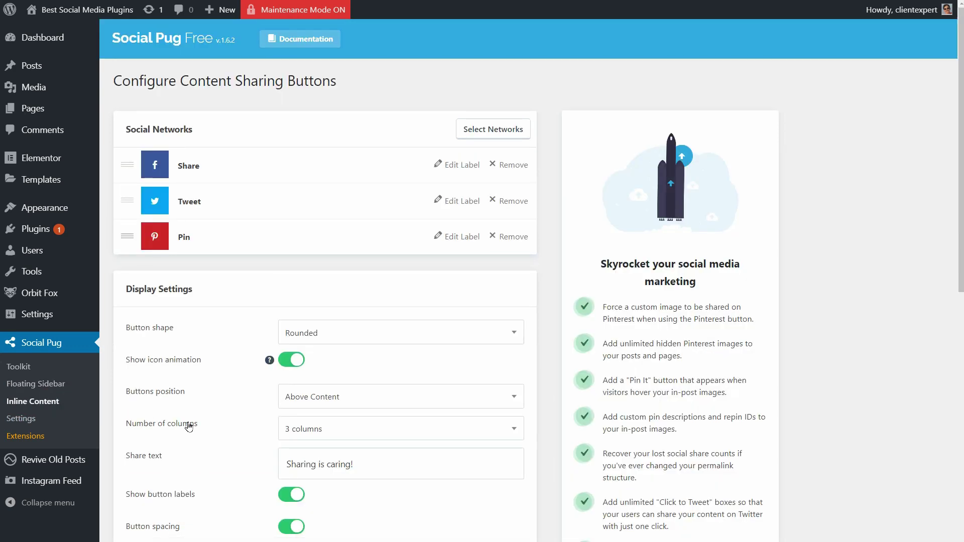
scroll(190, 427, down, 1)
scroll(190, 428, down, 1)
scroll(307, 350, down, 2)
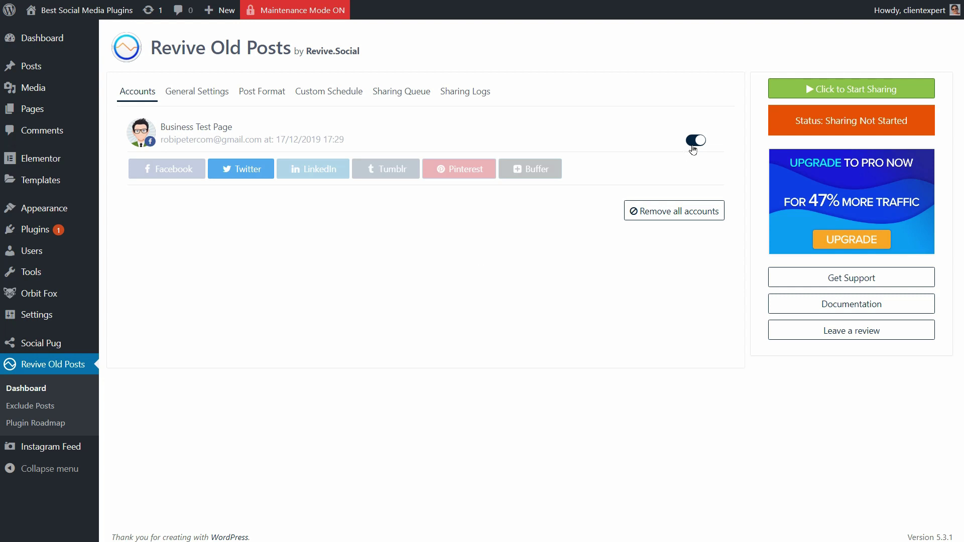
Step: Toggle the Facebook Business Test Page account off and back on in Revive Old Posts
click(691, 144)
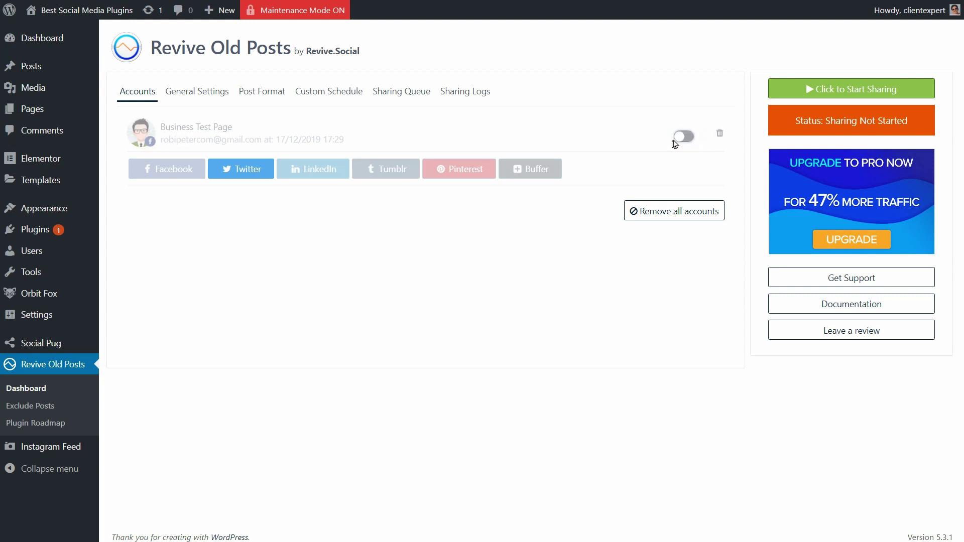
click(682, 141)
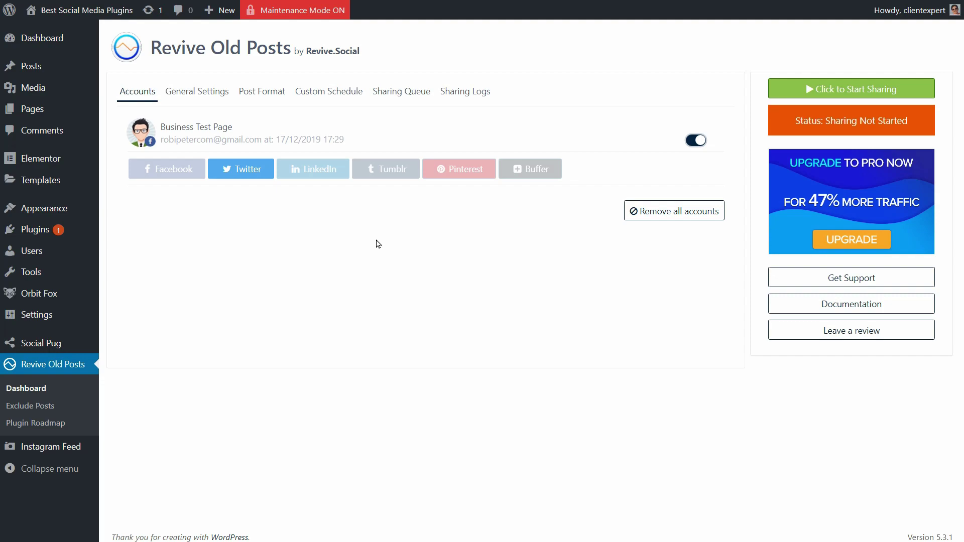
Step: Try Twitter's Sign in and Use your own keys options, then dismiss the modal unconnected
click(246, 173)
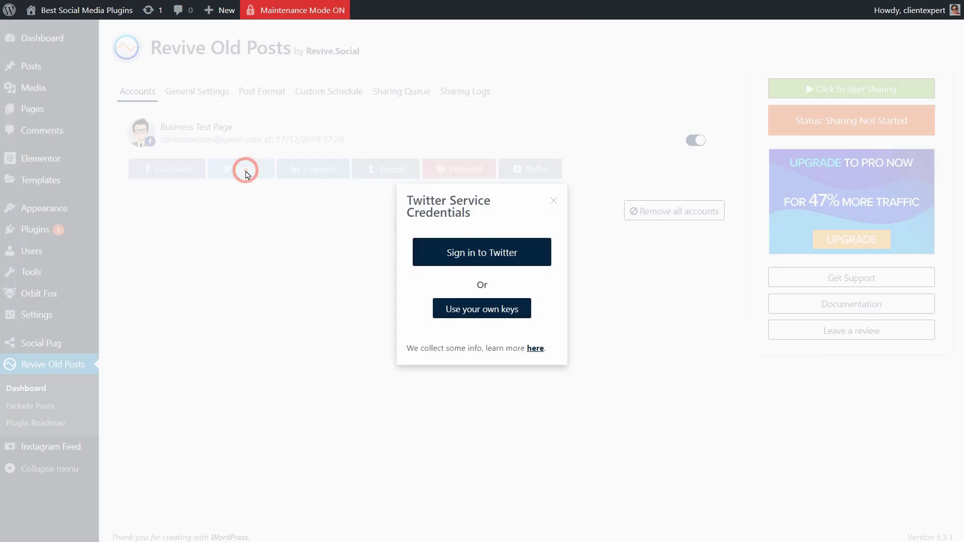
click(492, 256)
click(673, 97)
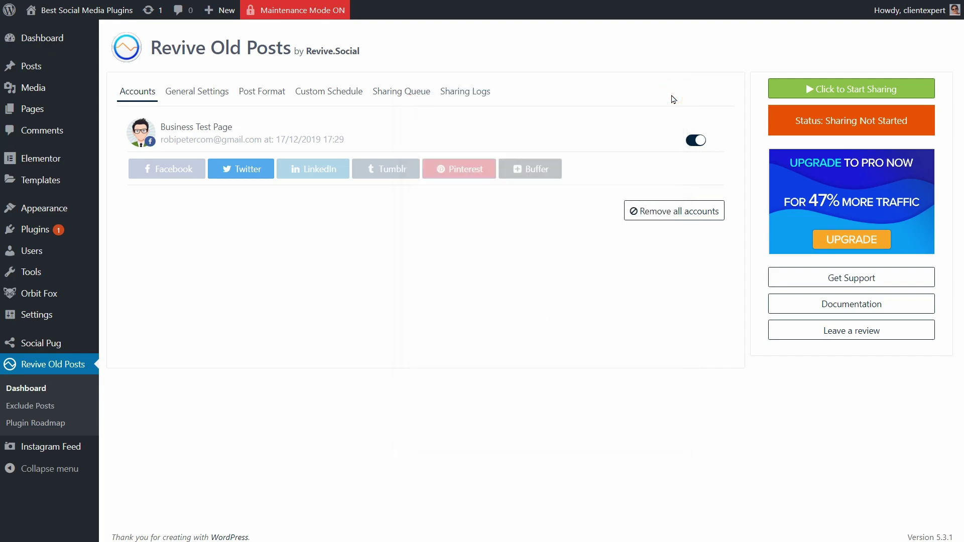
click(243, 171)
click(487, 312)
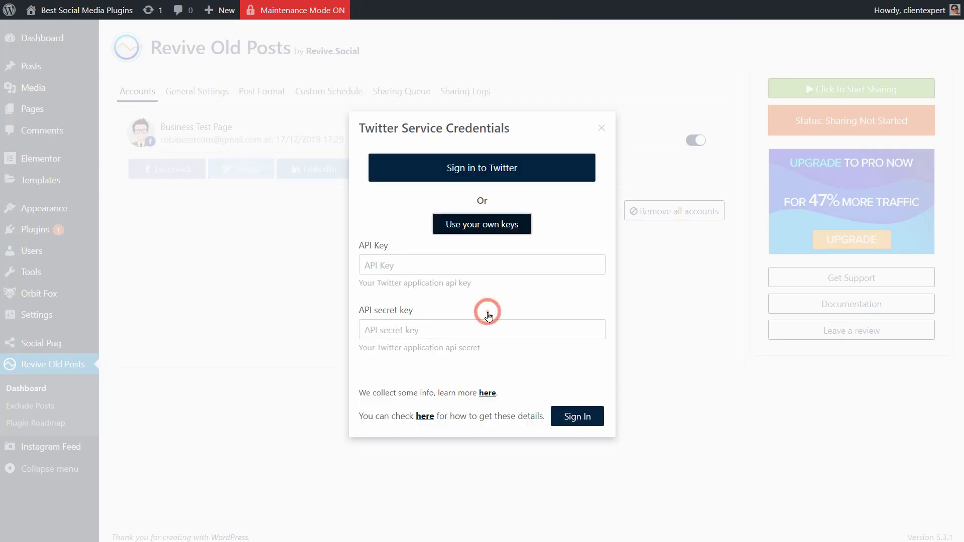
click(602, 127)
Step: Review Revive Old Posts' General Settings: share interval, post age and number of posts
click(199, 98)
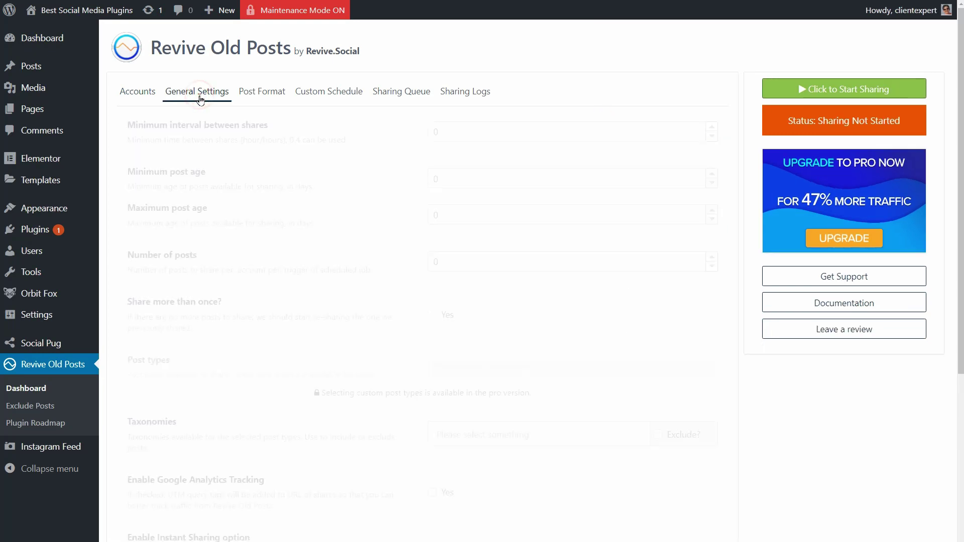
scroll(402, 233, down, 3)
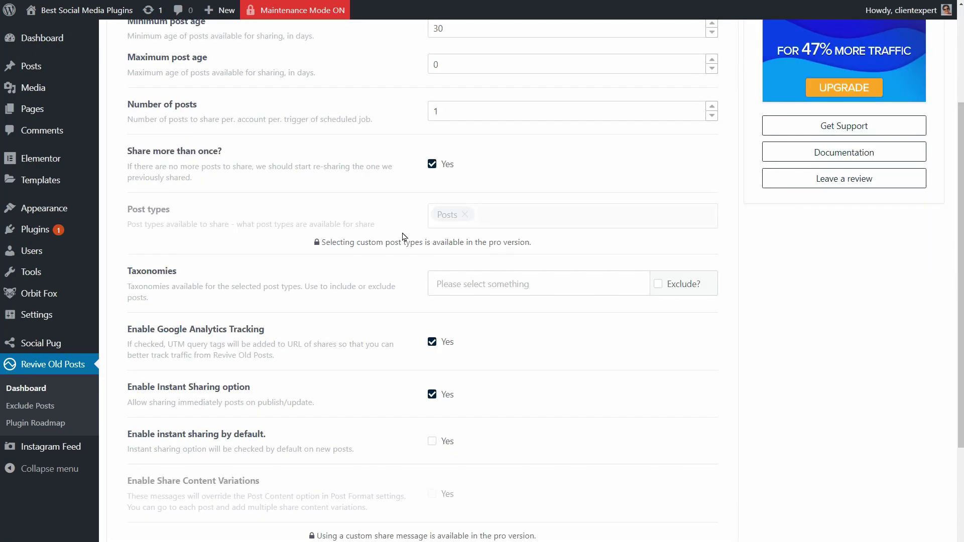
scroll(404, 237, down, 2)
scroll(400, 236, up, 5)
Step: Check the Post Format options, then start sharing old posts to the connected accounts
click(280, 81)
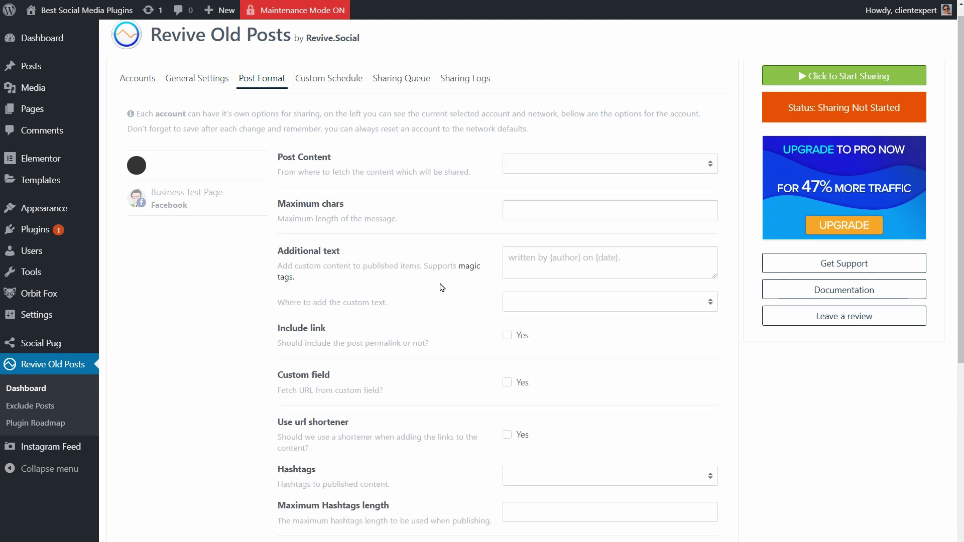
scroll(441, 287, down, 3)
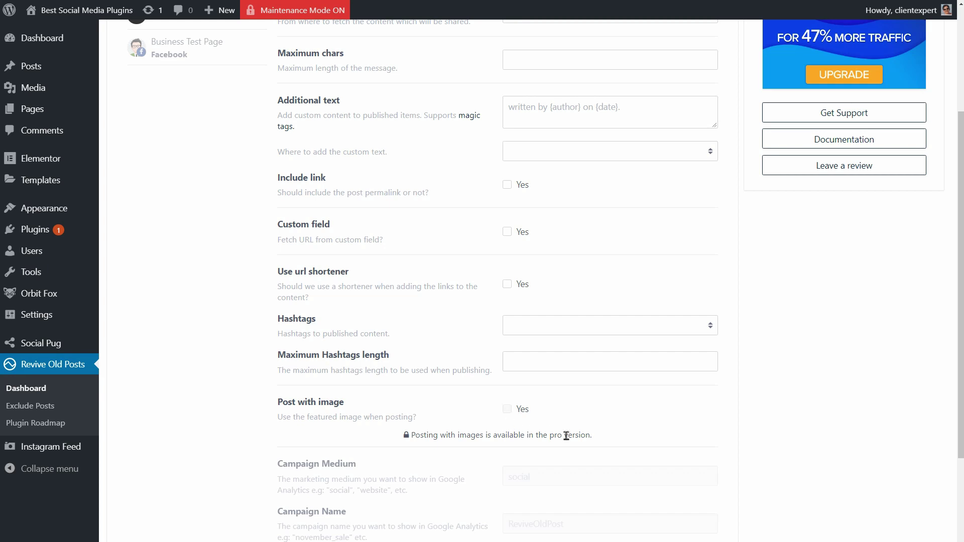
scroll(567, 436, up, 3)
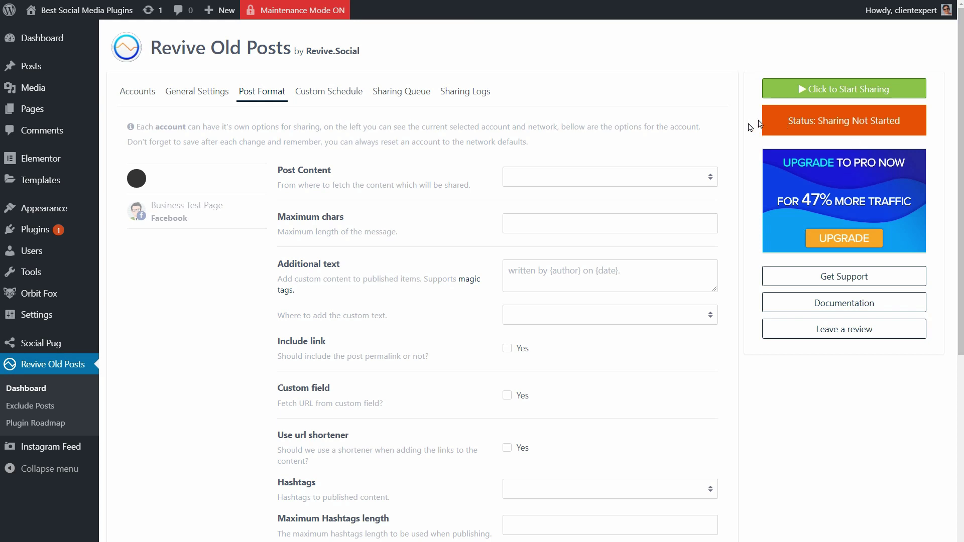
click(854, 89)
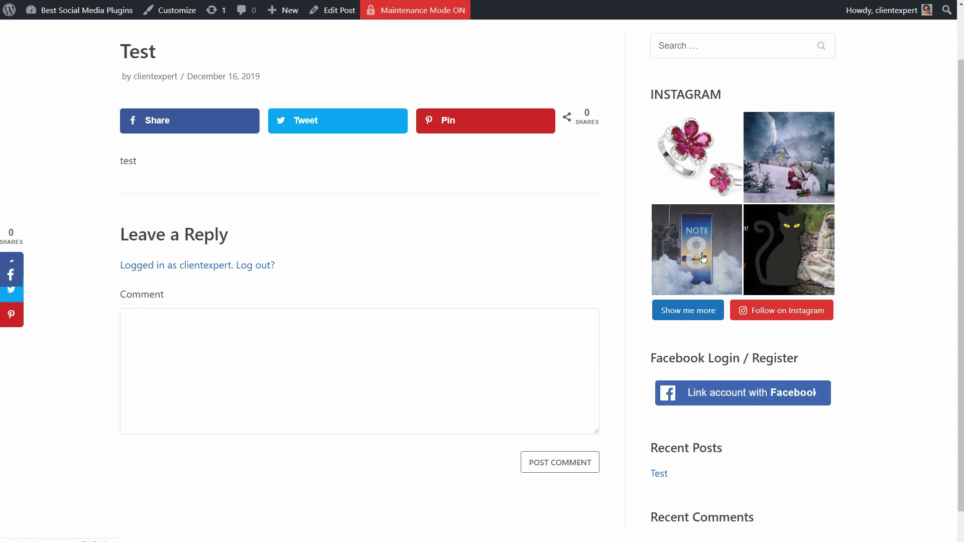
Step: Use Show me more under the Test post's Instagram widget to load additional photos
click(694, 310)
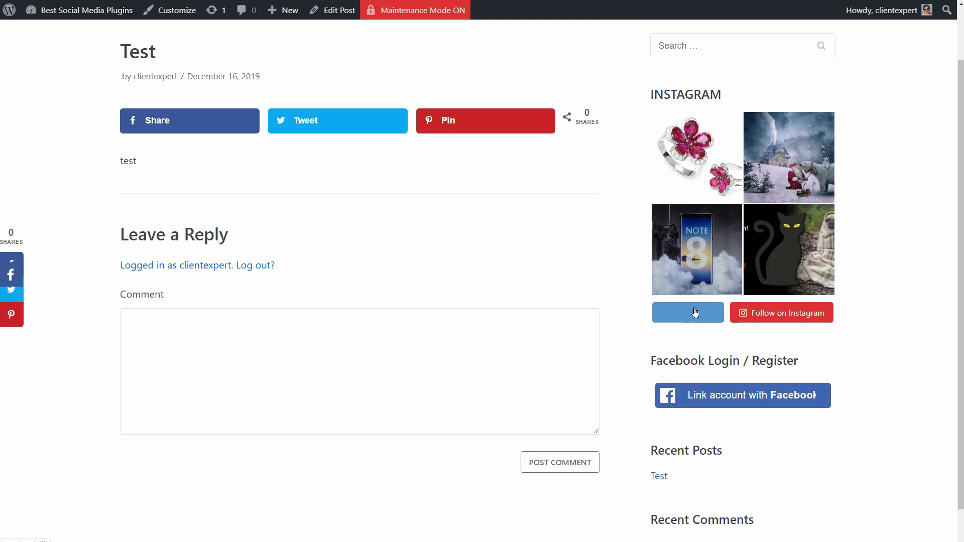
scroll(694, 313, down, 2)
scroll(695, 312, up, 2)
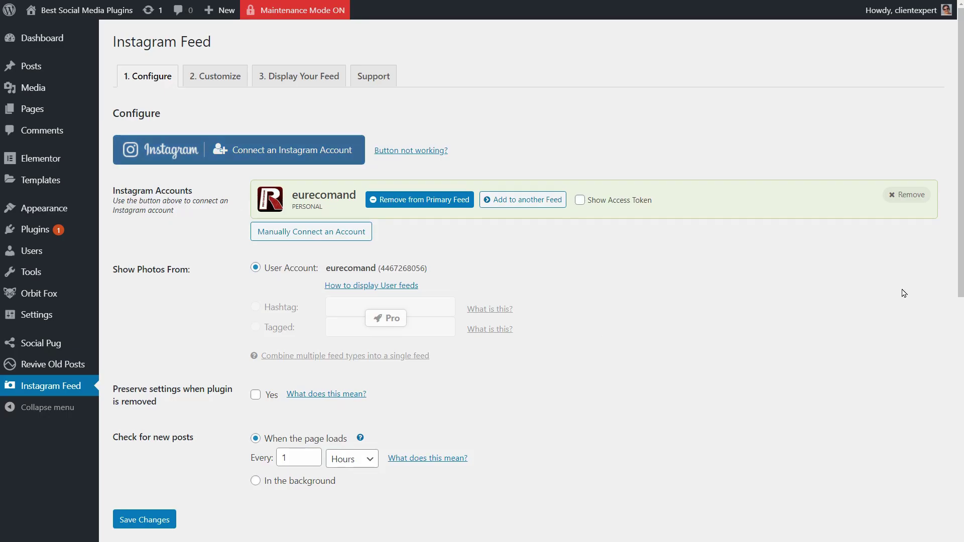
Step: In Instagram Feed's Customize page, open Display Your Feed and highlight the [instagram-feed] shortcode
drag(956, 226, 962, 196)
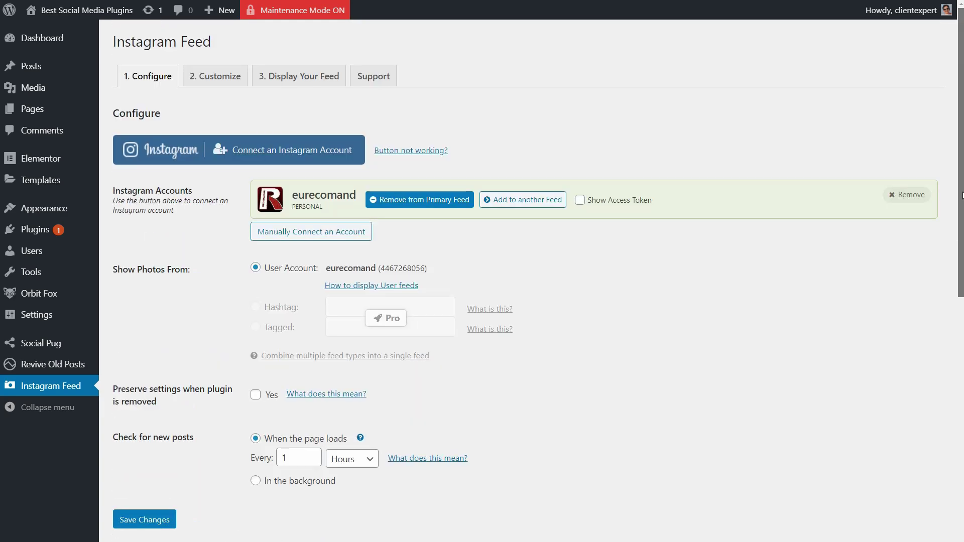
click(215, 76)
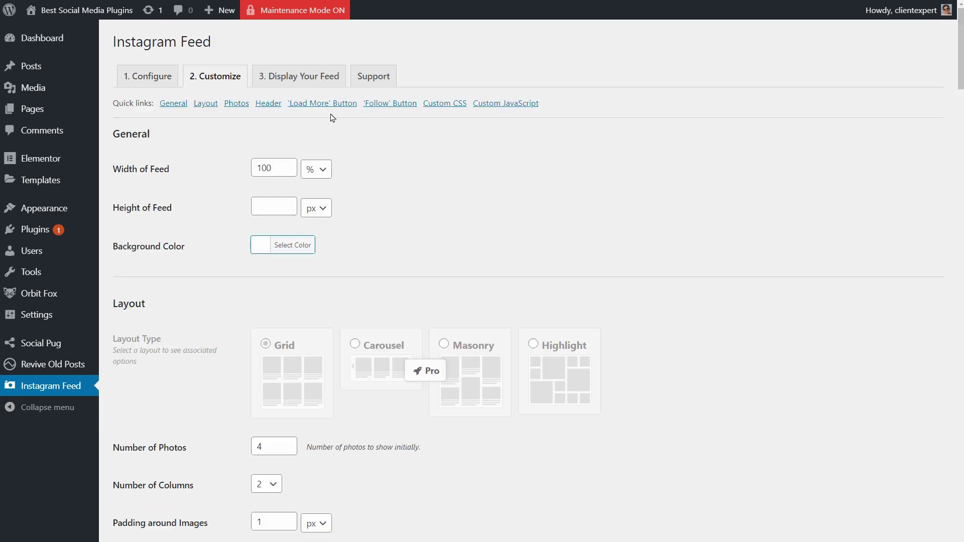
click(312, 78)
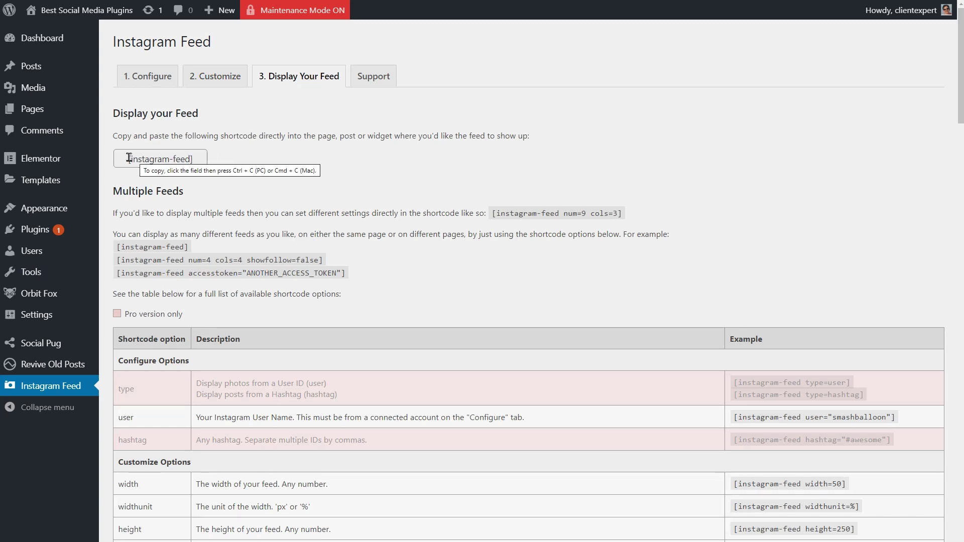
drag(129, 158, 200, 158)
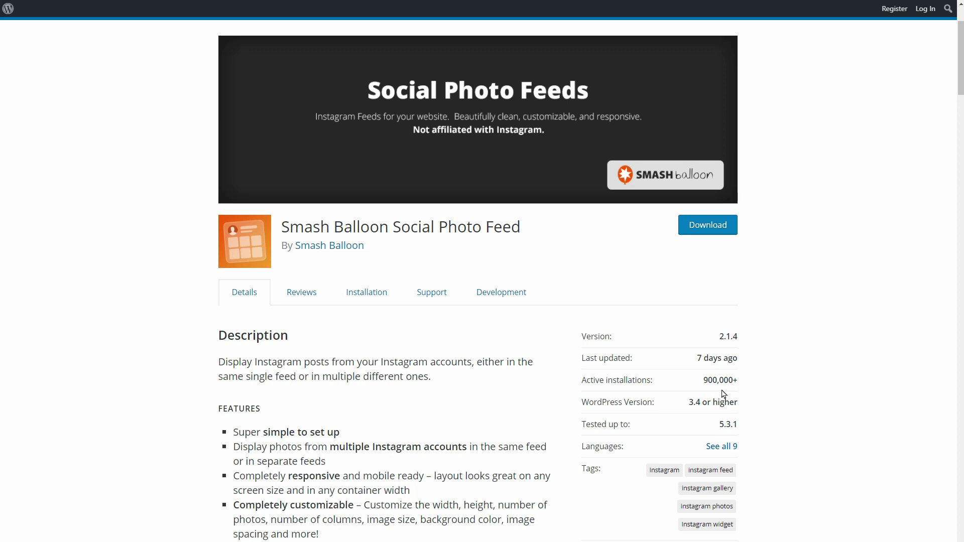
Step: Scroll down the Smash Balloon Social Photo Feed plugin page to view its description and stats
scroll(723, 393, down, 12)
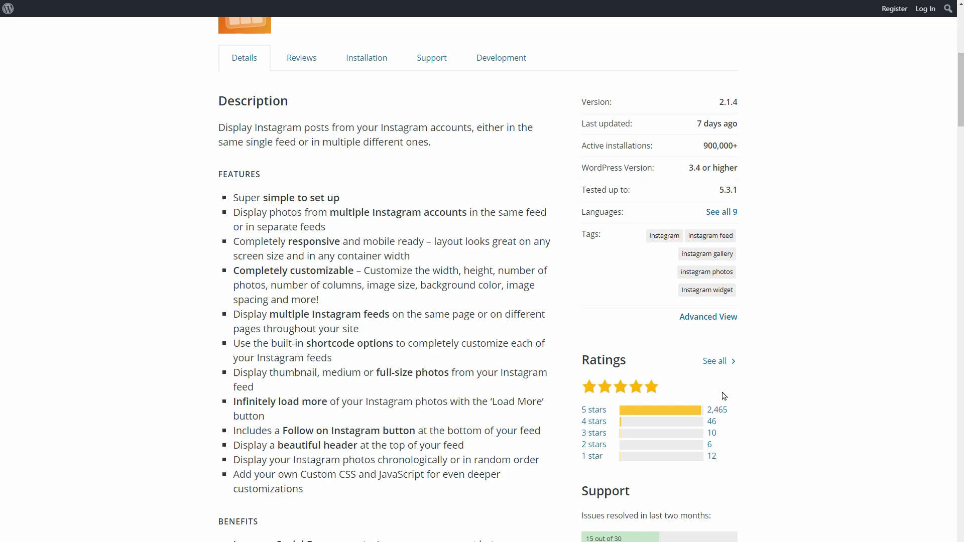
scroll(723, 400, down, 5)
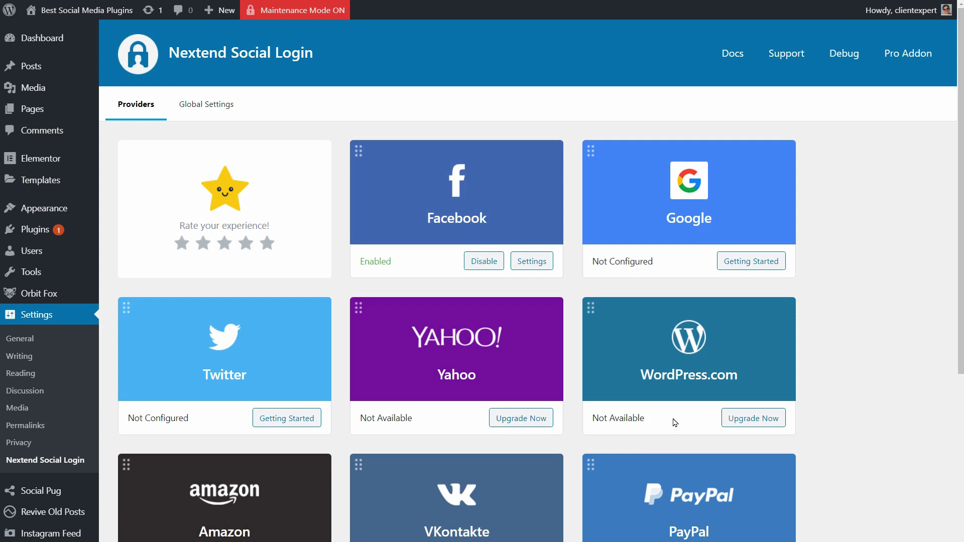
Step: Scroll through the Nextend Social Login provider cards to check each network's status
scroll(674, 422, down, 3)
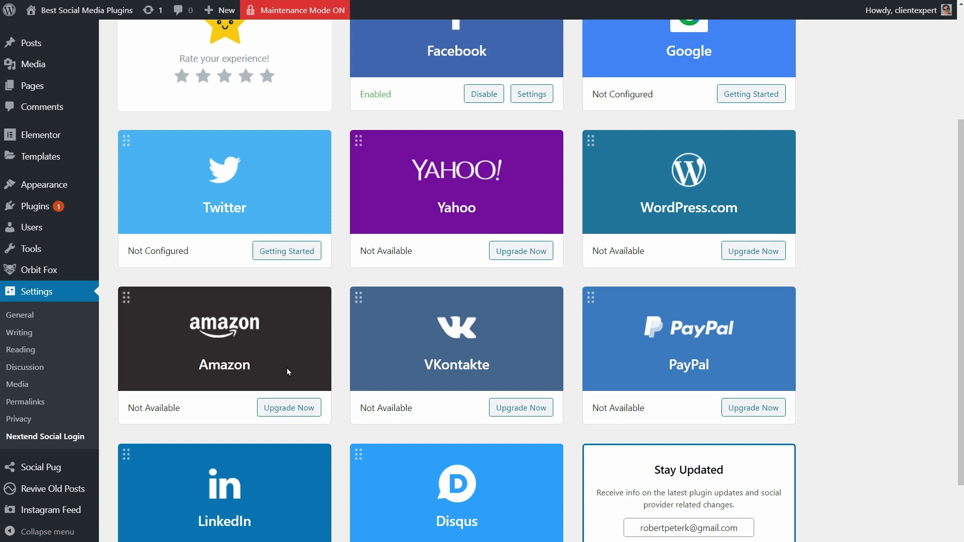
scroll(287, 371, up, 3)
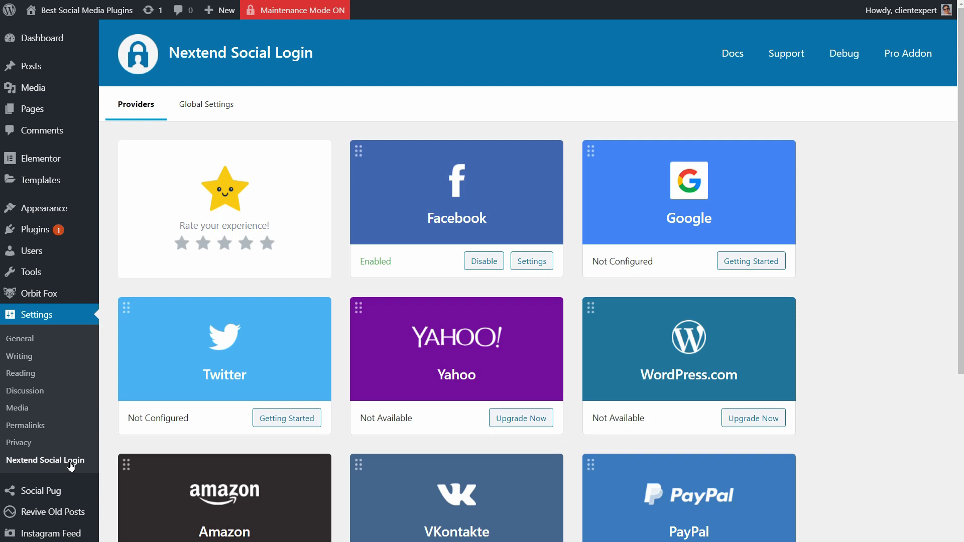
Step: View Google's Getting Started guide and Global Settings, return to Providers, then log out
click(734, 263)
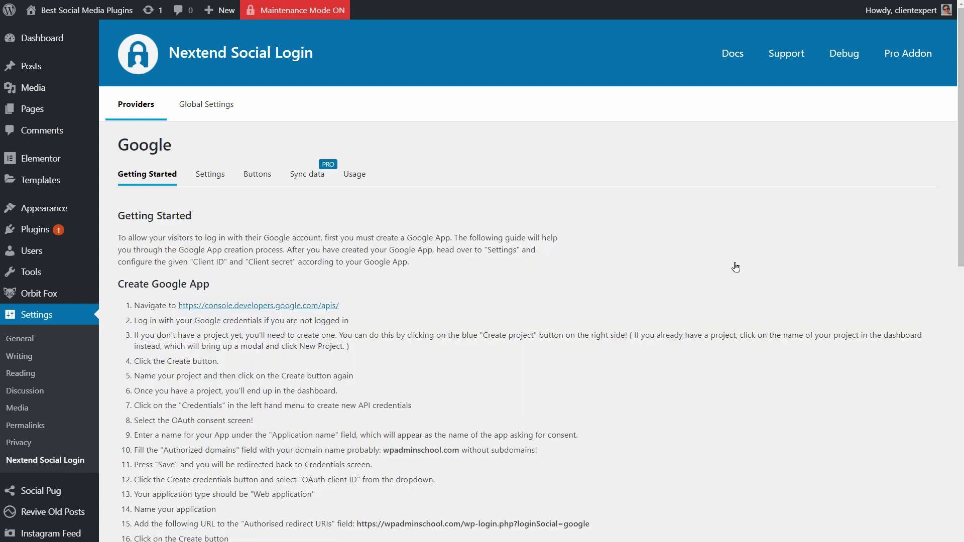
click(206, 105)
click(144, 109)
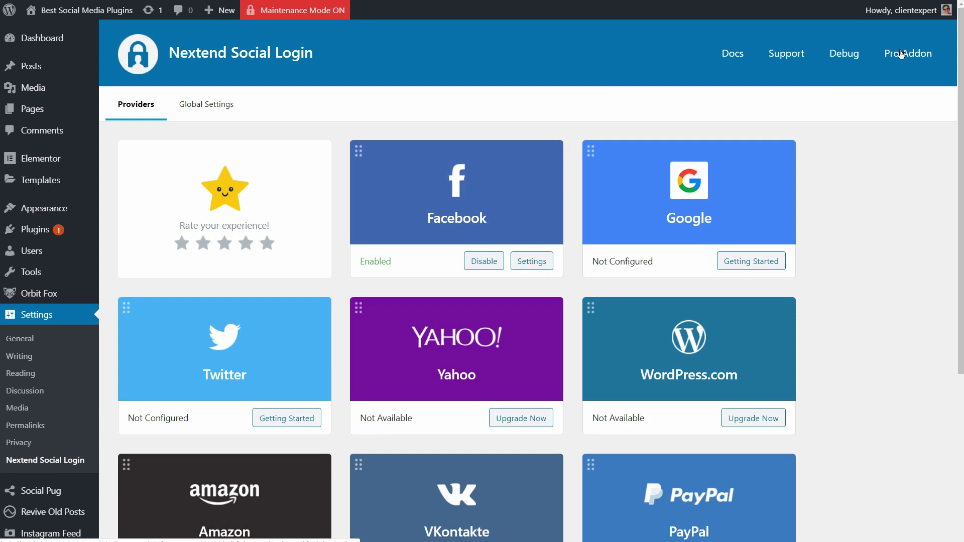
mouse_move(901, 10)
click(860, 76)
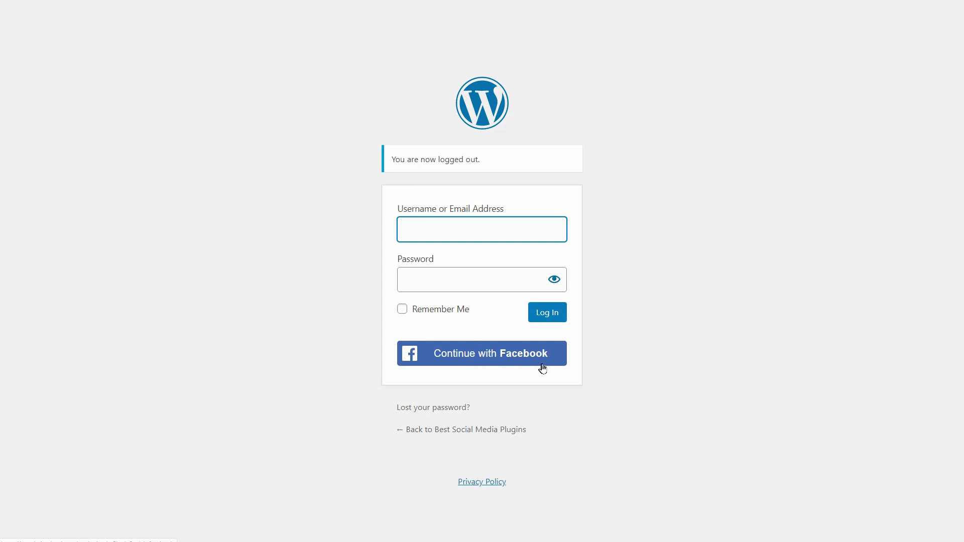
Step: Attempt to sign in using Continue with Facebook on the login page
click(491, 365)
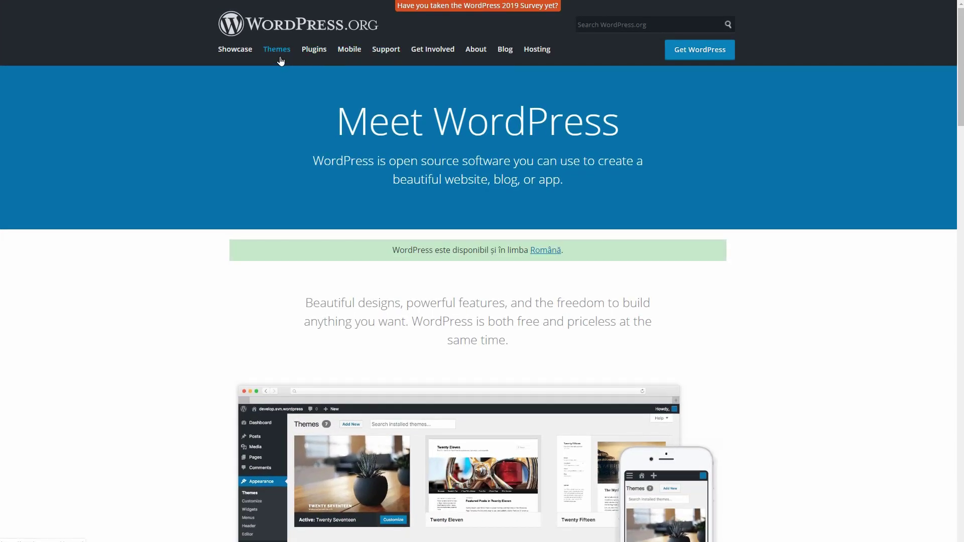
Step: Go from WordPress.org Themes to the Plugins directory and open the full Featured plugins list
click(280, 59)
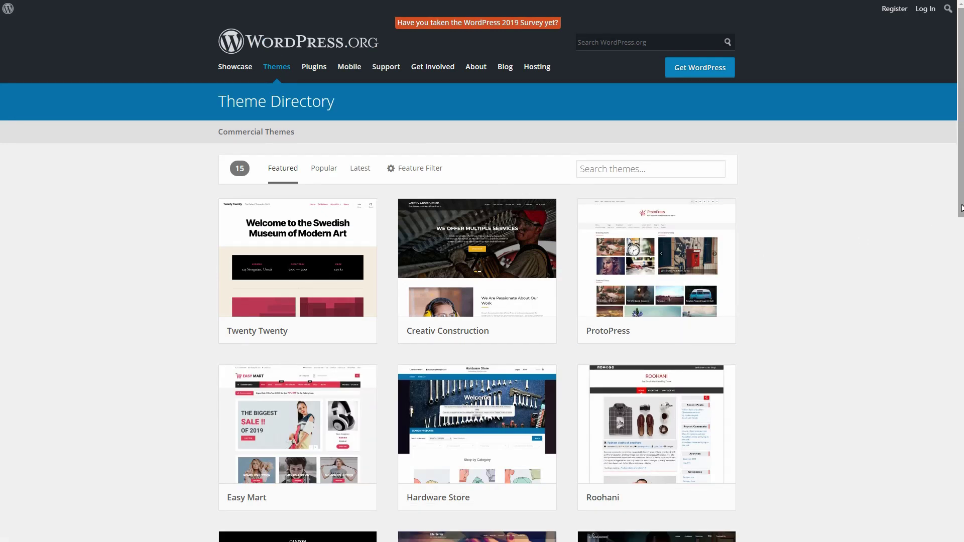
drag(955, 56, 925, 118)
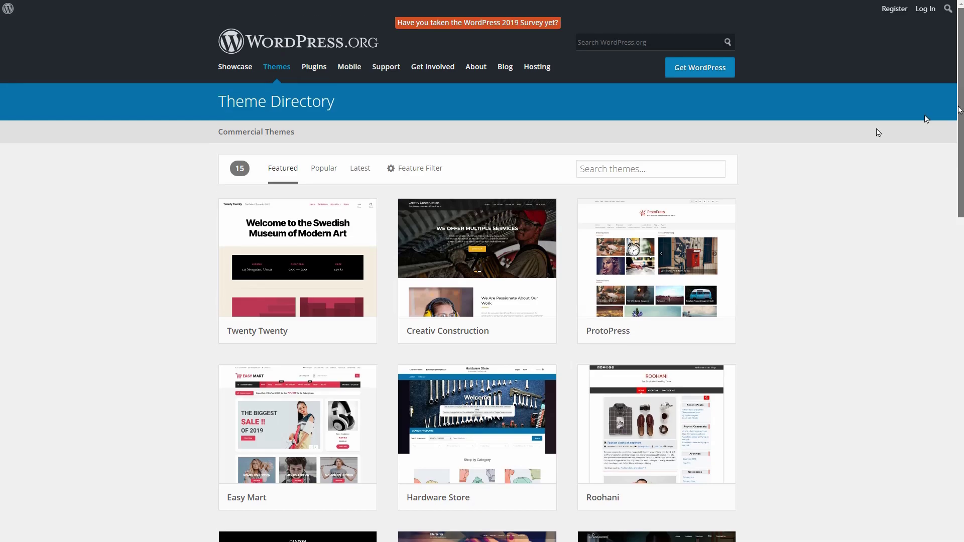
click(312, 70)
scroll(749, 224, down, 3)
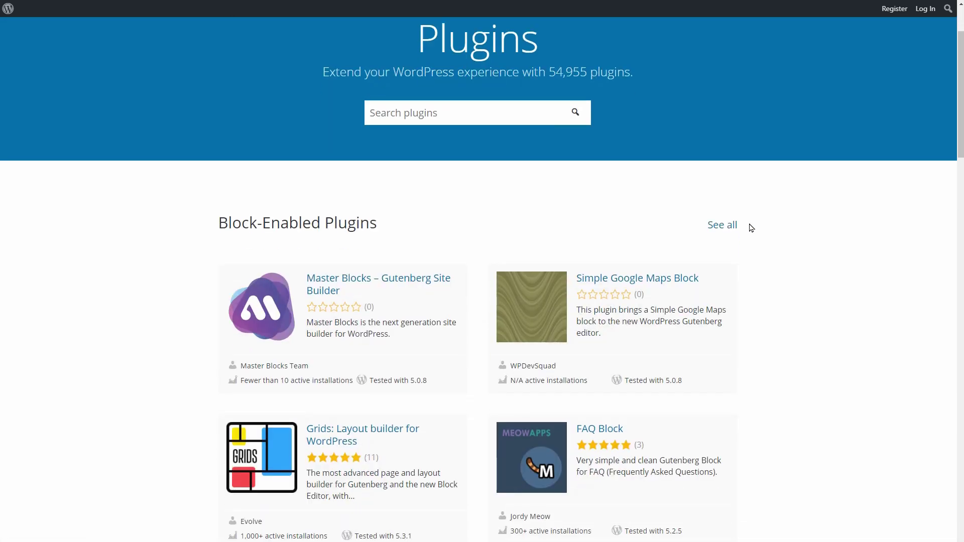
scroll(752, 230, down, 3)
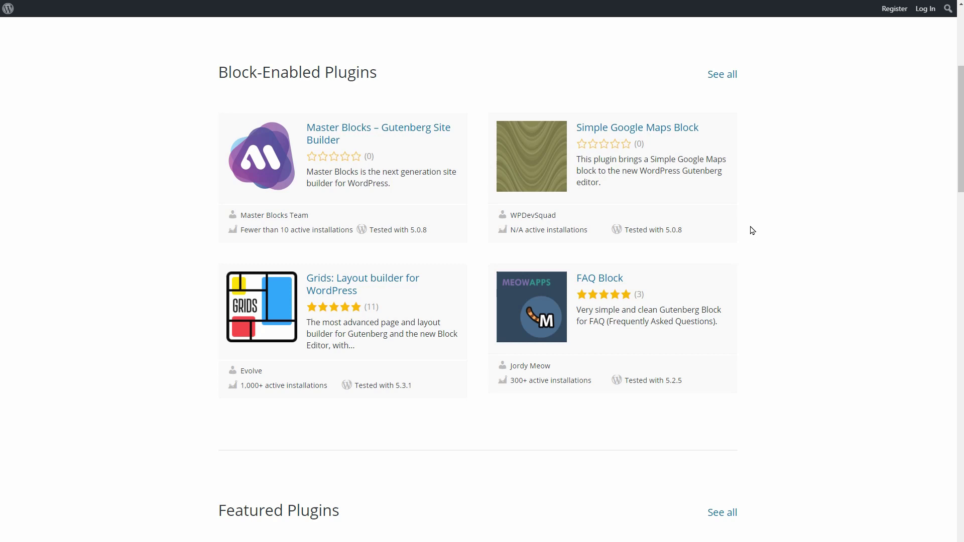
scroll(957, 147, down, 8)
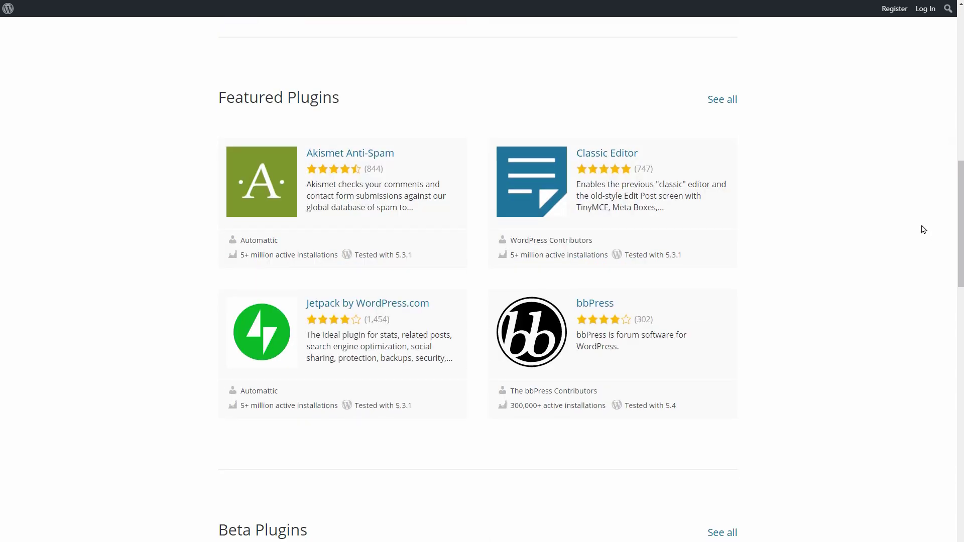
click(734, 103)
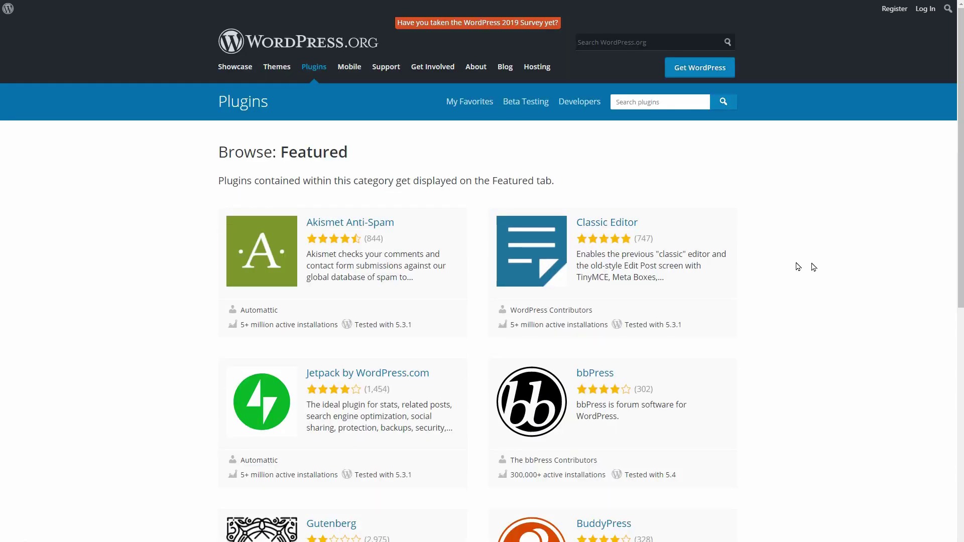
mouse_move(956, 147)
mouse_down()
mouse_move(957, 272)
mouse_move(956, 147)
mouse_up()
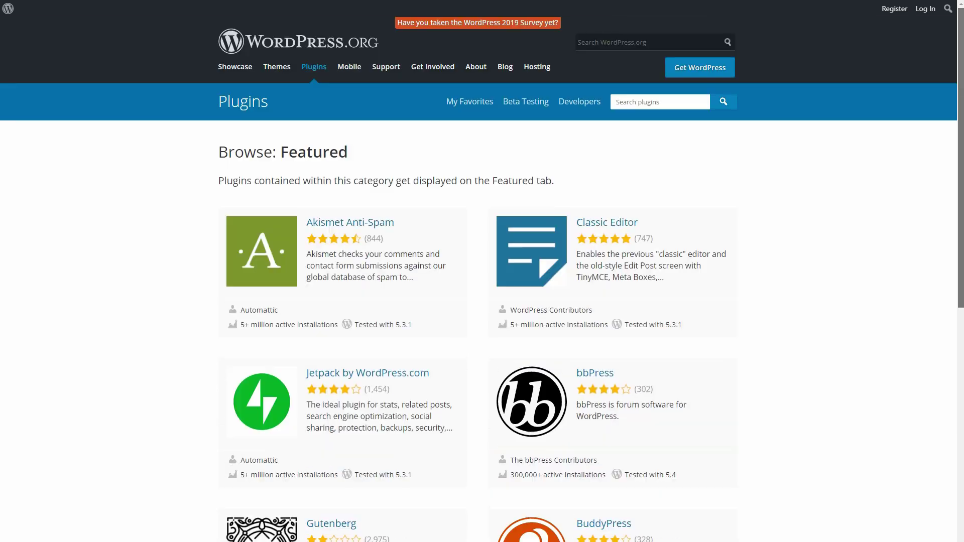